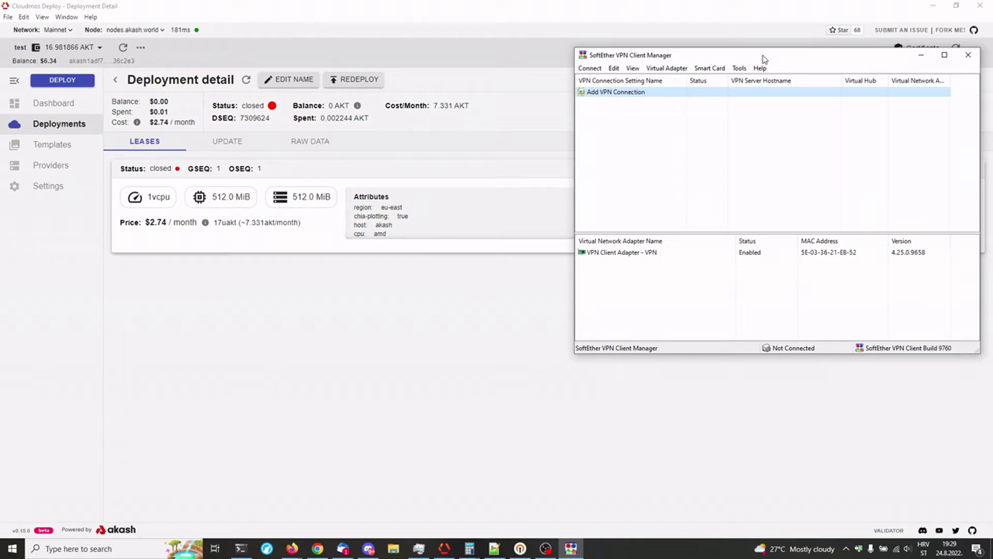
# Step: Move the SoftEther VPN Client Manager window lower, then bring up OpenVPN Connect's Import Profile screen
pyautogui.moveTo(785, 56); pyautogui.dragTo(715, 65)
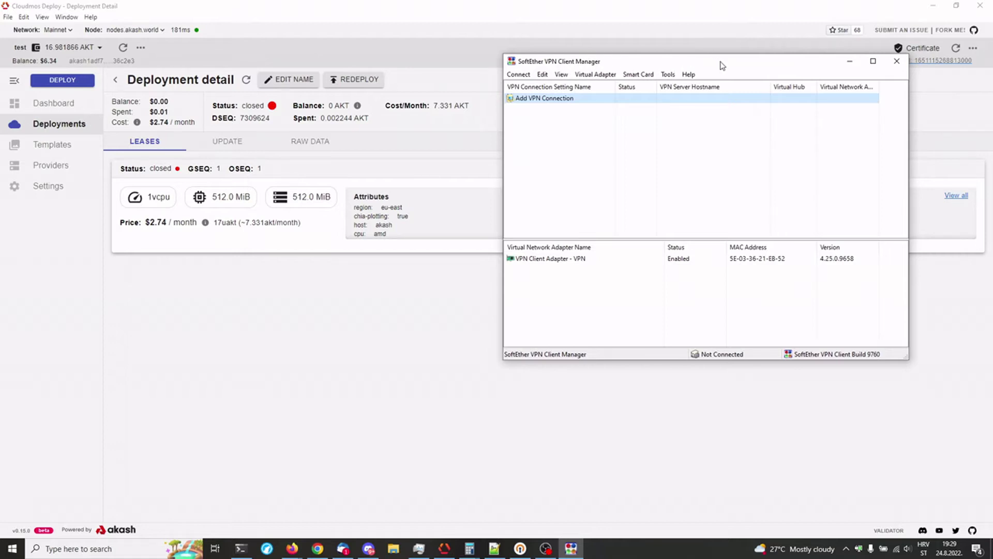
pyautogui.moveTo(723, 66); pyautogui.dragTo(706, 137)
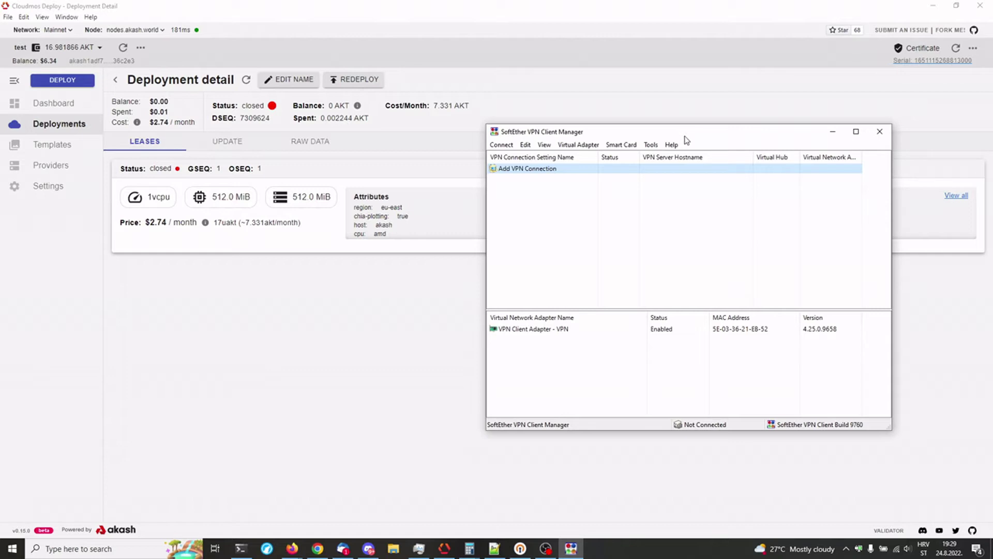
pyautogui.click(520, 548)
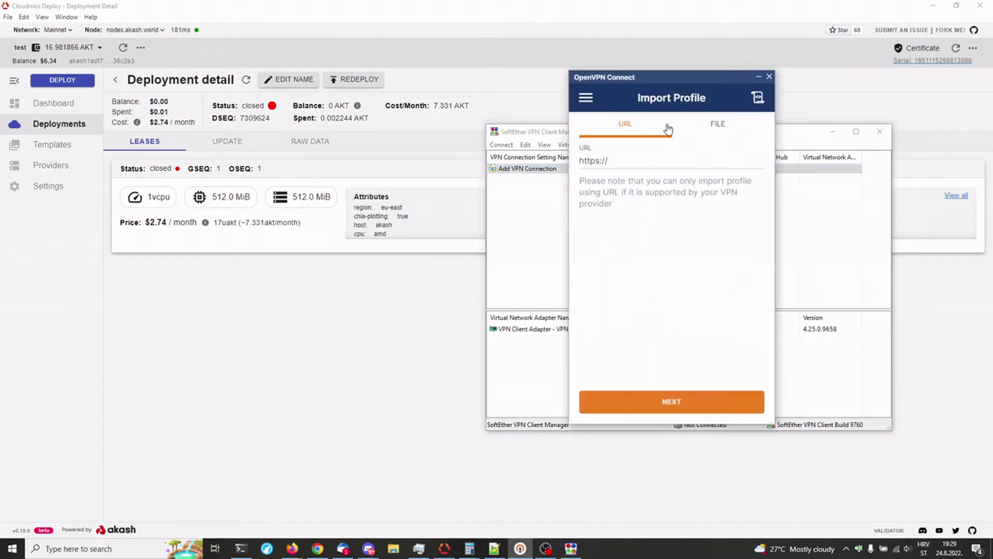
# Step: Close the SoftEther client manager, leaving OpenVPN Connect's Import Profile window on the right
pyautogui.moveTo(660, 77); pyautogui.dragTo(348, 113)
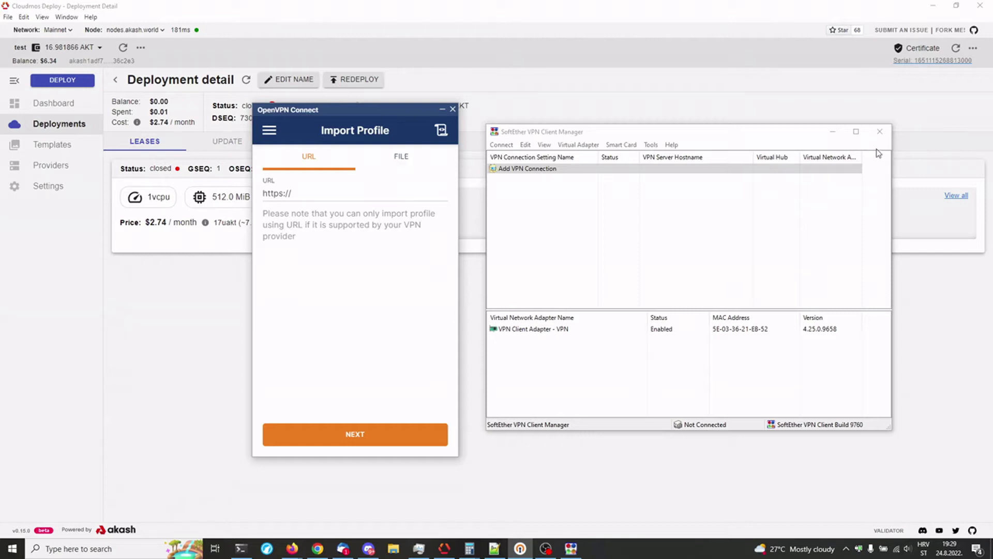
pyautogui.click(879, 131)
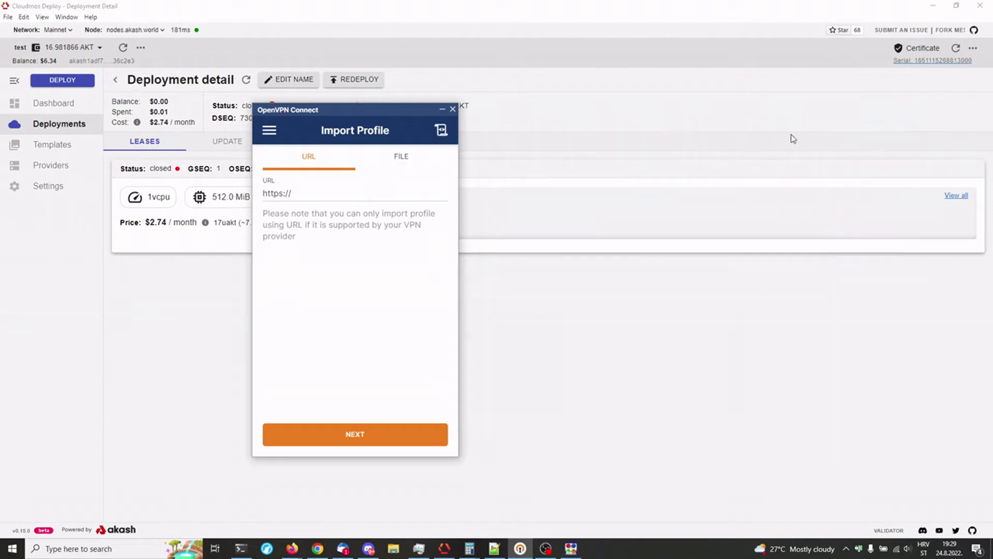
pyautogui.moveTo(352, 111); pyautogui.dragTo(610, 102)
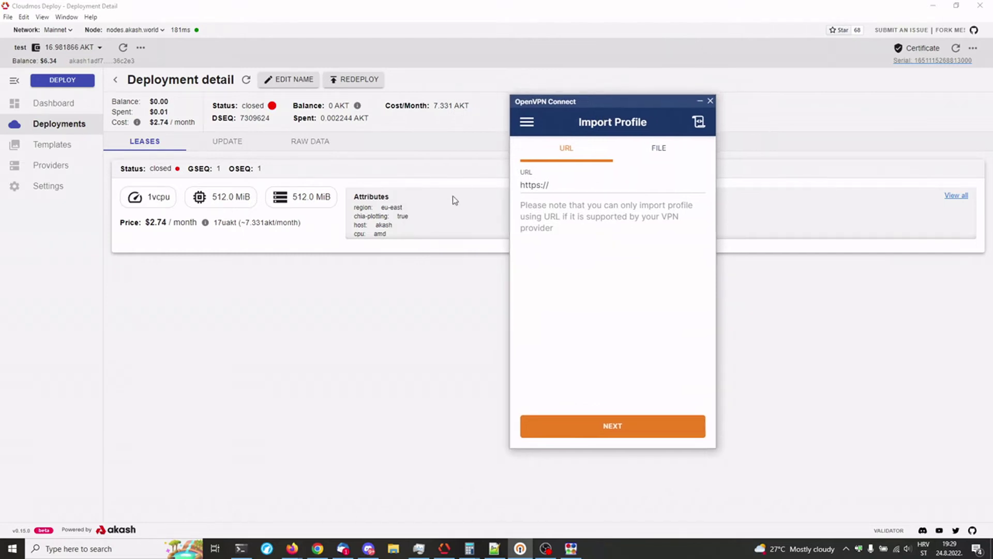
pyautogui.click(49, 145)
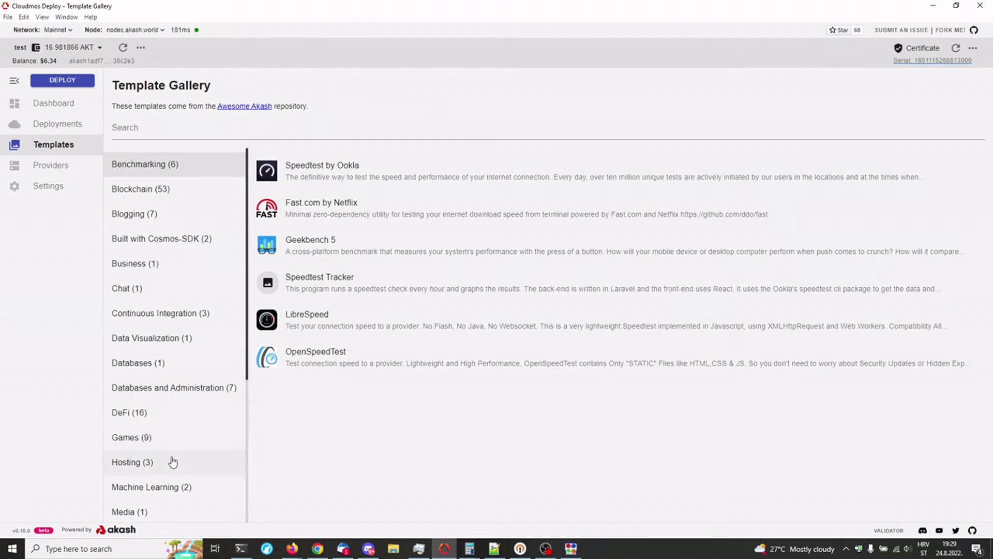
# Step: Deploy the Network category's SoftEther VPN template, confirming the deposit and approving the transaction
pyautogui.scroll(-2, 170, 401)
pyautogui.click(151, 458)
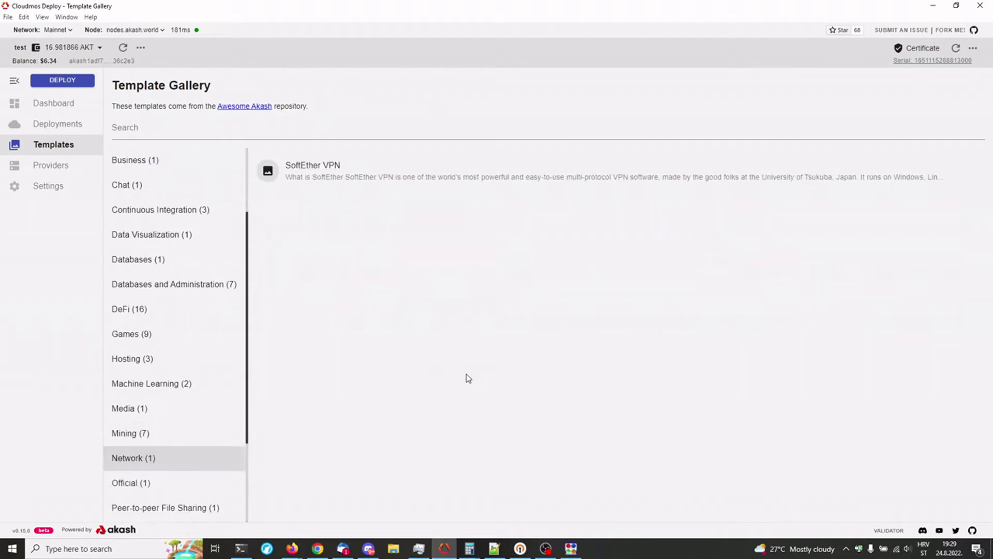
pyautogui.click(336, 167)
pyautogui.click(323, 85)
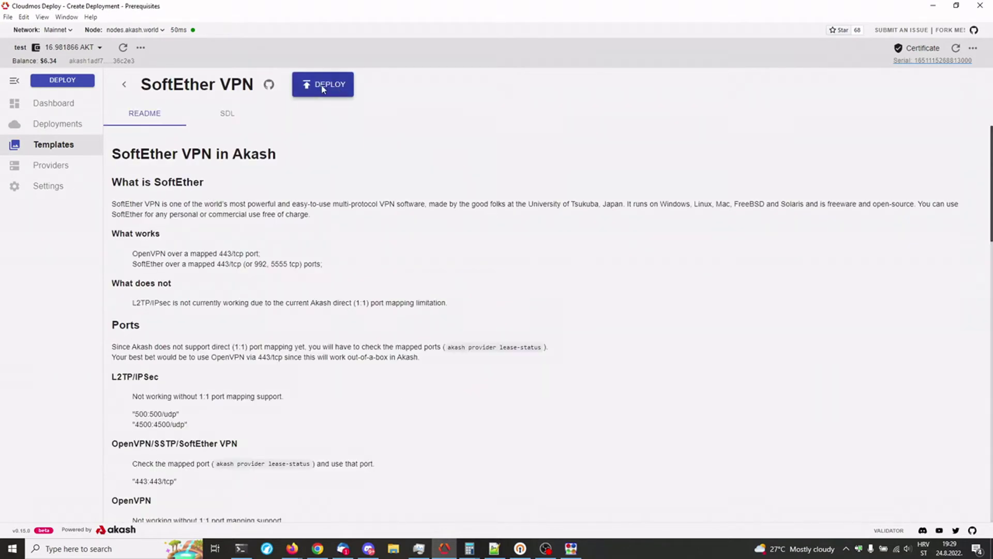
pyautogui.click(949, 123)
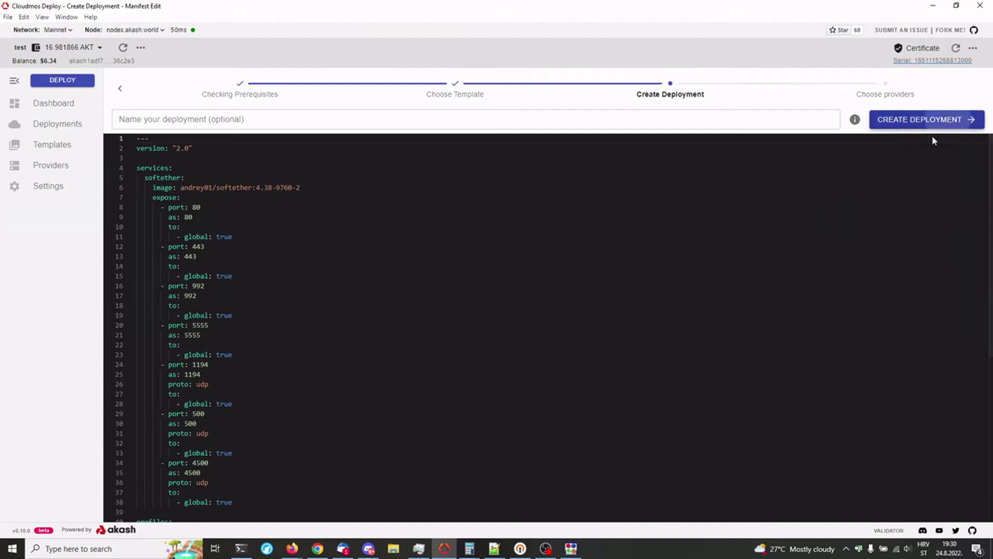
pyautogui.click(578, 388)
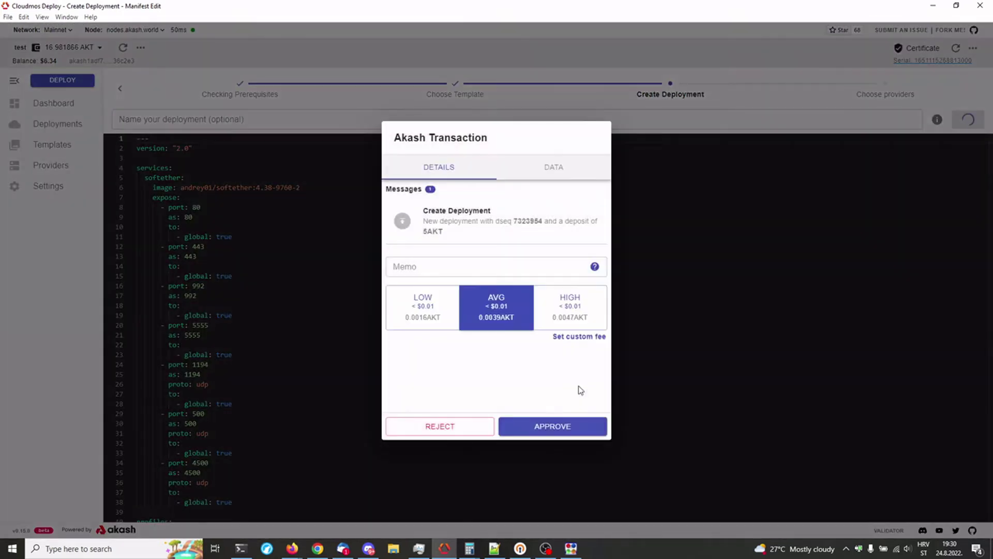
pyautogui.click(564, 435)
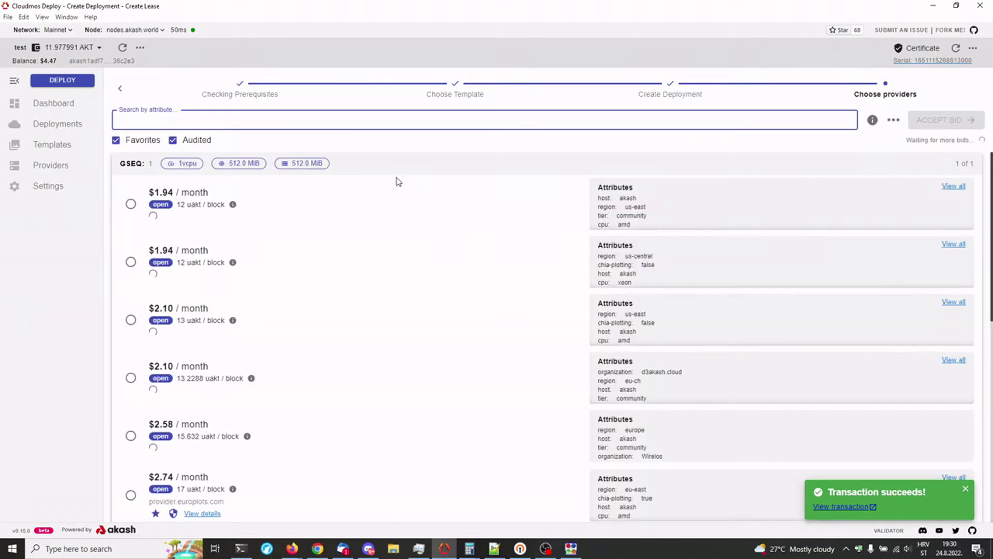
# Step: With the Audited filter off, accept provider.europlots.com's $2.74/month bid and approve the lease
pyautogui.click(173, 140)
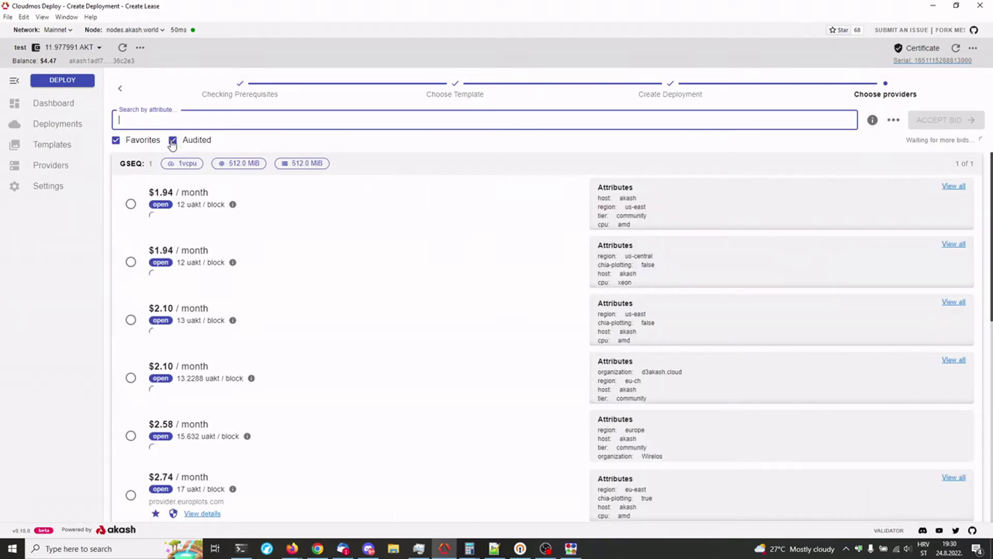
pyautogui.click(130, 207)
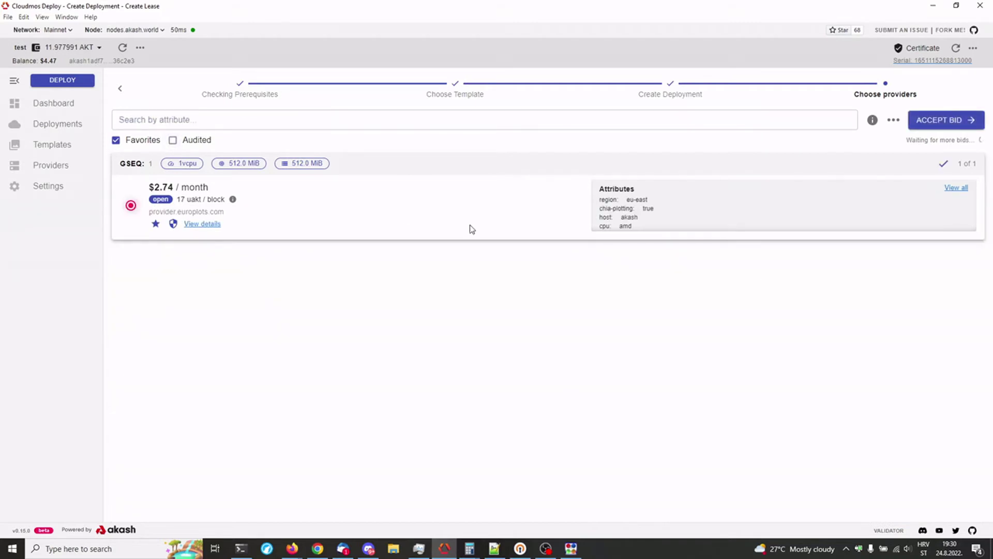
pyautogui.click(951, 121)
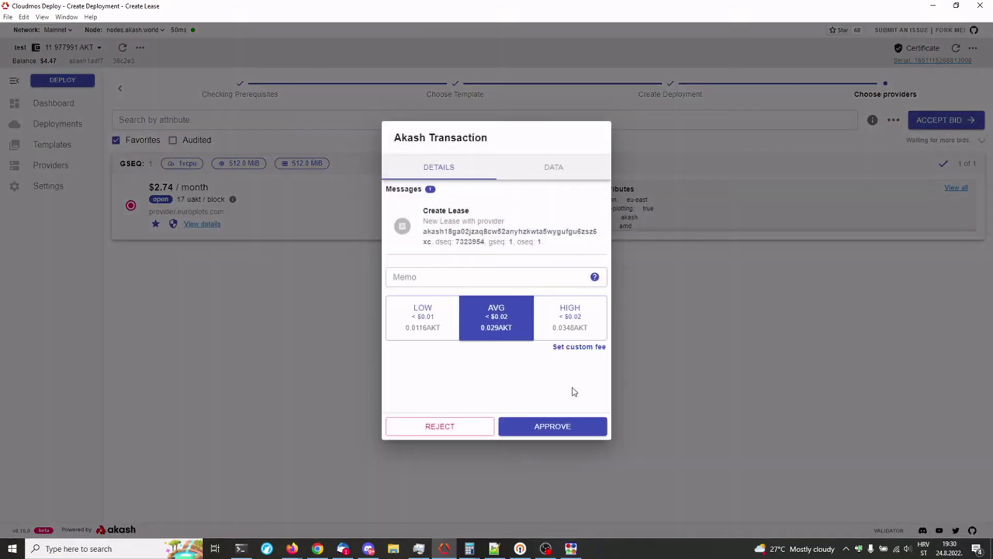
pyautogui.click(562, 429)
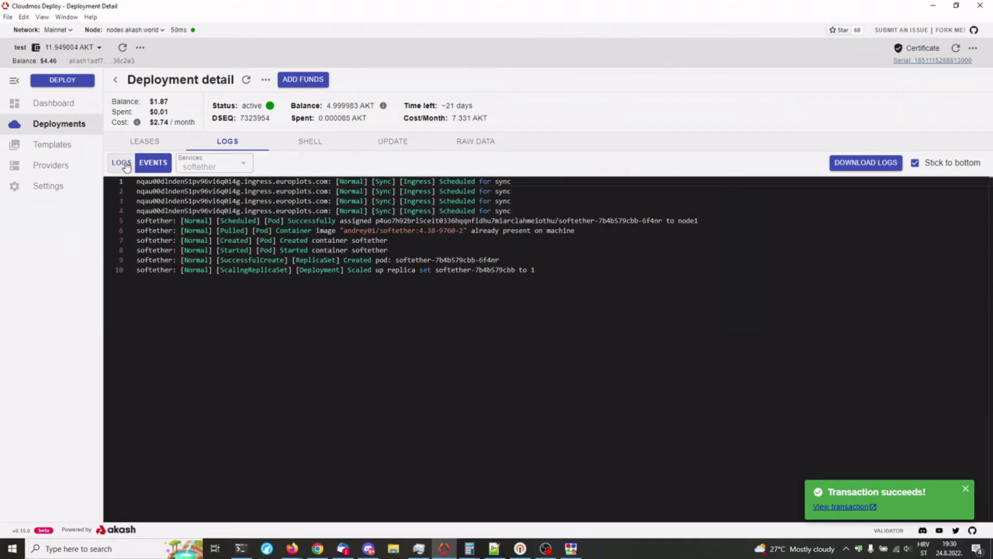
# Step: Show the lease details with forwarded ports like 32738:1194 and 31925:4500 and the ingress URI
pyautogui.click(145, 141)
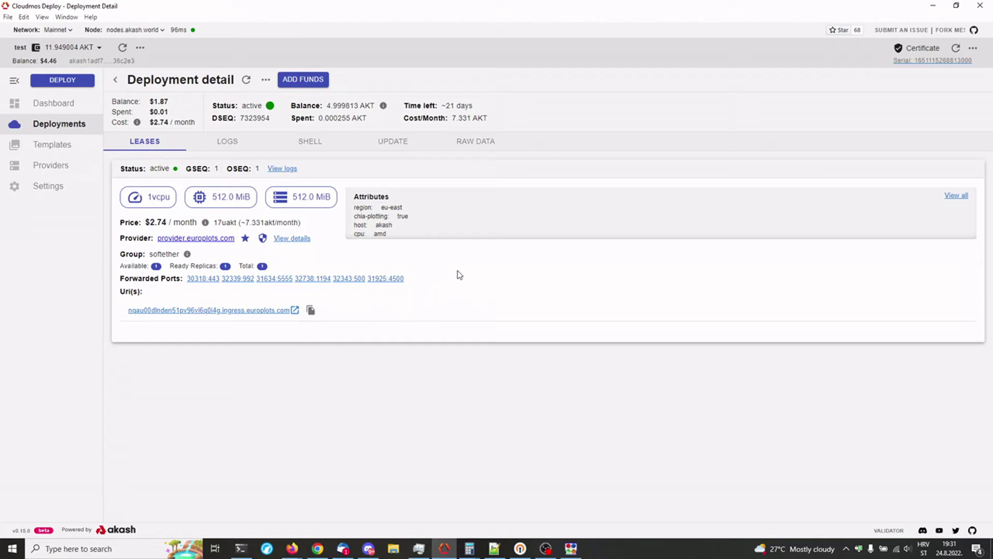
# Step: Show the softether container logs, scrolled up to the OpenVPN config block
pyautogui.click(219, 146)
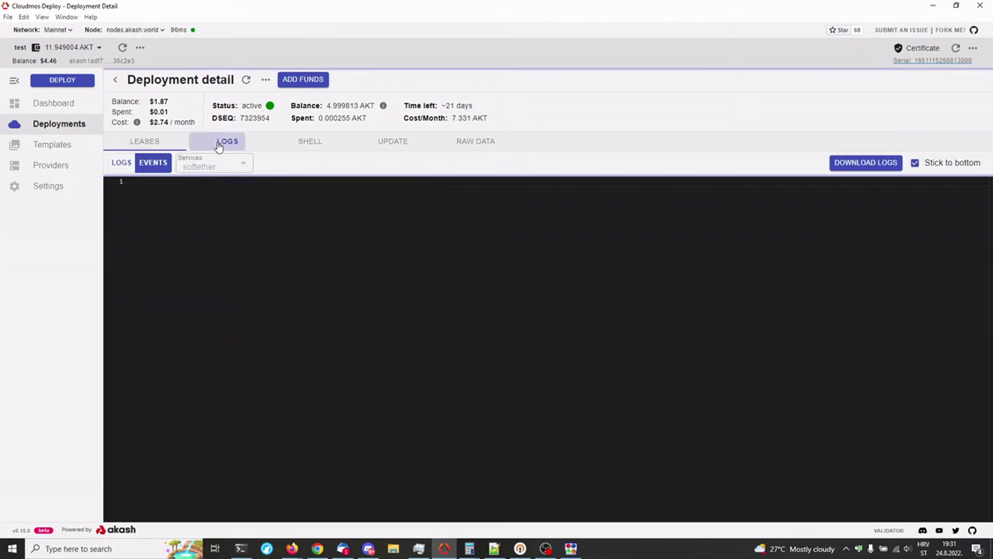
pyautogui.click(121, 163)
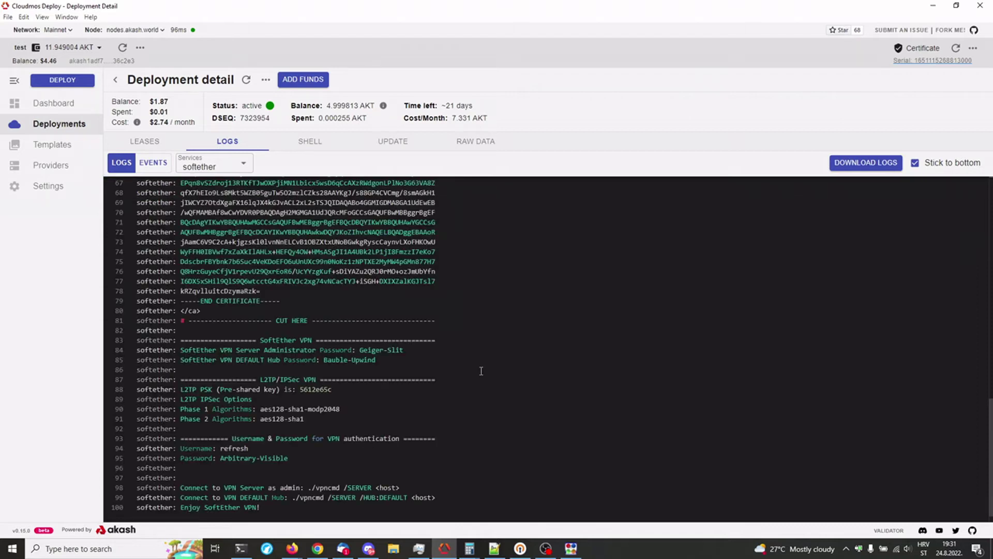
pyautogui.scroll(3, 479, 373)
pyautogui.scroll(2, 481, 371)
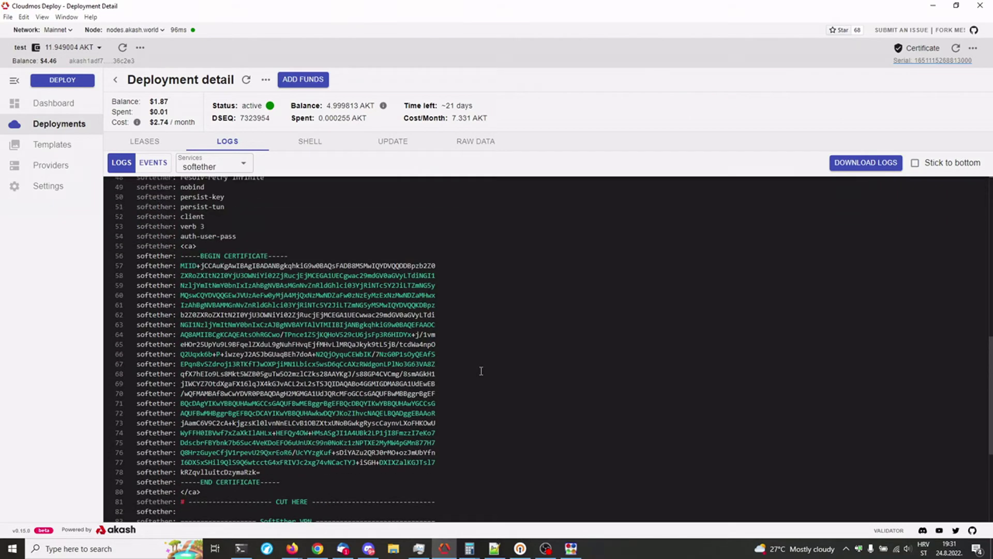
pyautogui.scroll(4, 281, 312)
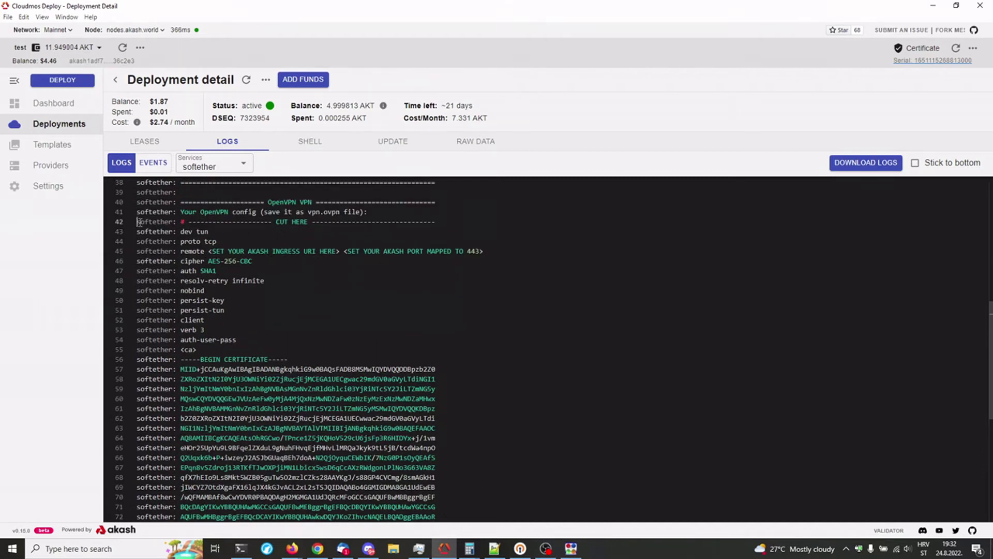
# Step: Inspect the config lines in the logs, such as dev tun, the tcp protocol and AES-256-CBC cipher
pyautogui.moveTo(139, 222); pyautogui.dragTo(437, 253)
pyautogui.click(237, 235)
pyautogui.moveTo(212, 232); pyautogui.dragTo(196, 232)
pyautogui.click(221, 234)
pyautogui.moveTo(211, 232); pyautogui.dragTo(197, 232)
pyautogui.click(215, 231)
pyautogui.click(214, 231)
pyautogui.moveTo(217, 242); pyautogui.dragTo(205, 241)
pyautogui.moveTo(185, 264)
pyautogui.mouseDown()
pyautogui.moveTo(248, 262)
pyautogui.moveTo(185, 262)
pyautogui.moveTo(220, 273)
pyautogui.moveTo(181, 271)
pyautogui.mouseUp()
pyautogui.click(199, 270)
pyautogui.moveTo(247, 336); pyautogui.dragTo(188, 329)
pyautogui.click(228, 340)
pyautogui.click(205, 329)
pyautogui.moveTo(137, 202); pyautogui.dragTo(295, 212)
pyautogui.click(249, 222)
# Step: Copy the OpenVPN config and certificate (log lines 42–74) and switch to Notepad++
pyautogui.moveTo(138, 223); pyautogui.dragTo(433, 424)
pyautogui.scroll(-5, 316, 353)
pyautogui.rightClick(389, 364)
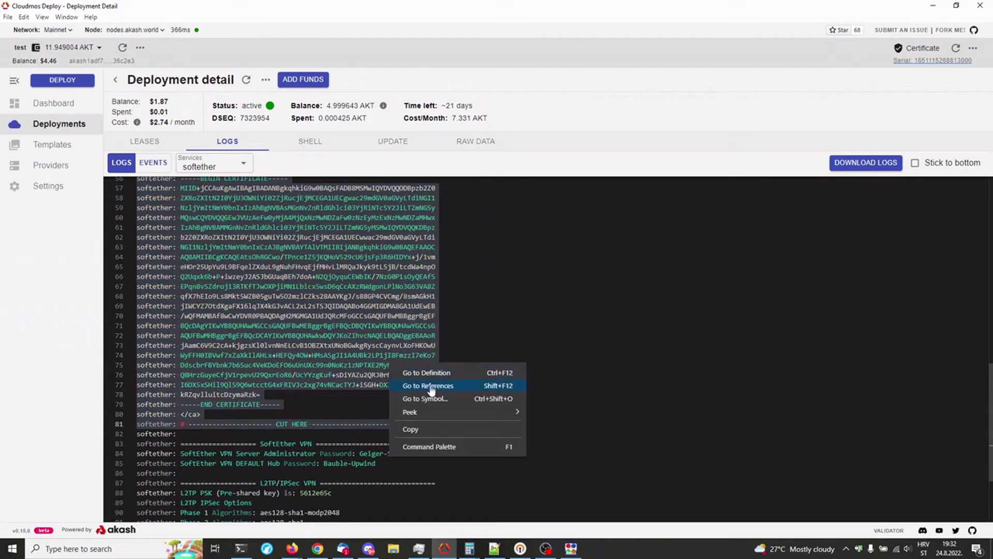
pyautogui.click(433, 430)
pyautogui.click(495, 549)
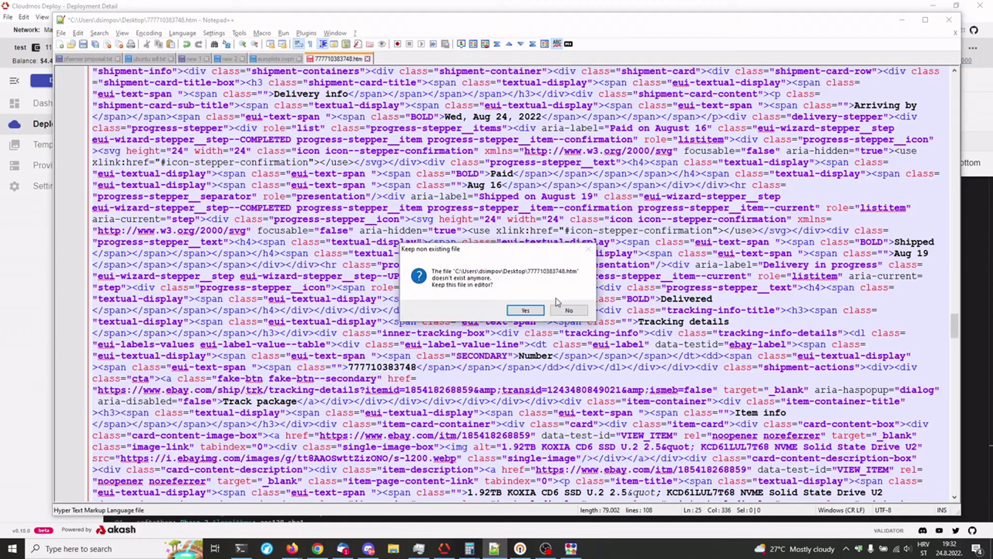
# Step: Discard the two missing-file tabs and paste the OpenVPN config into the empty tab
pyautogui.click(570, 311)
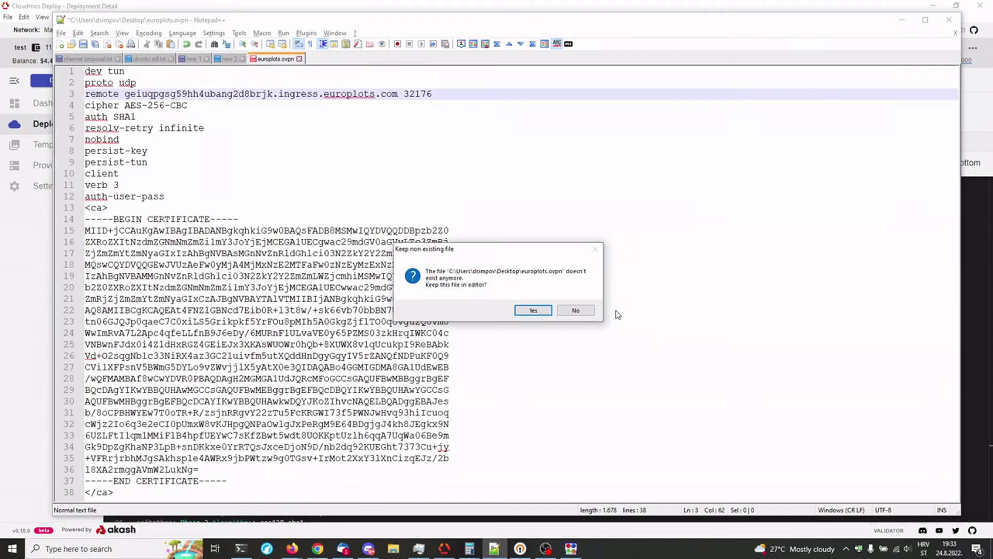
pyautogui.click(574, 311)
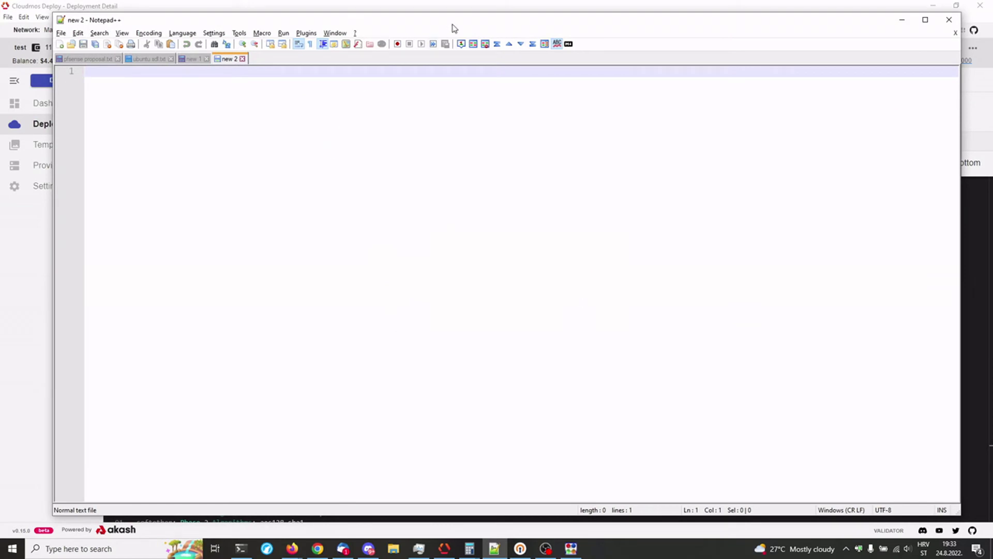
pyautogui.moveTo(454, 28)
pyautogui.mouseDown()
pyautogui.moveTo(408, 18)
pyautogui.moveTo(444, 25)
pyautogui.mouseUp()
pyautogui.hotkey('ctrl', 'v')
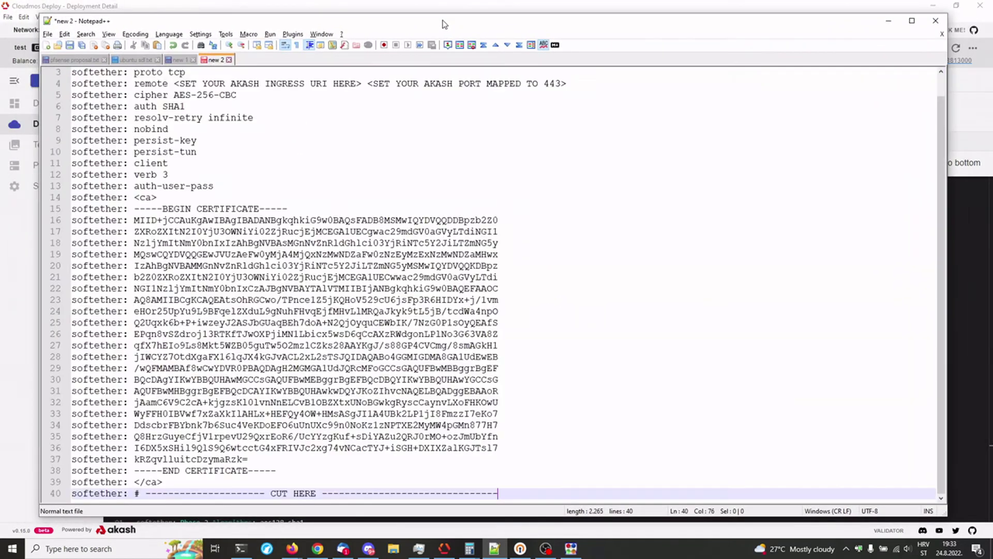
# Step: Select the 'softether:' line prefix and make it the Replace dialog's search term
pyautogui.scroll(1, 271, 200)
pyautogui.scroll(-1, 271, 200)
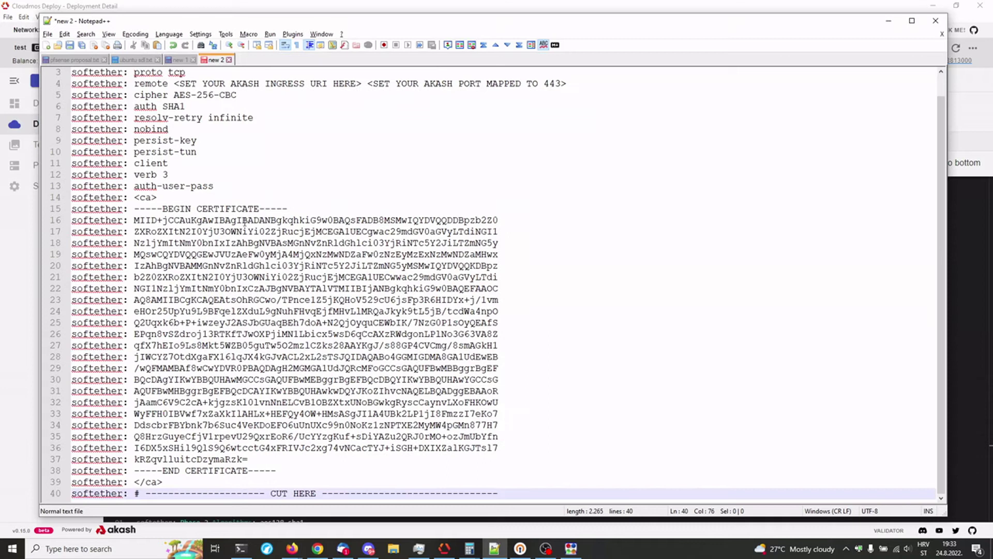
pyautogui.click(128, 242)
pyautogui.click(125, 231)
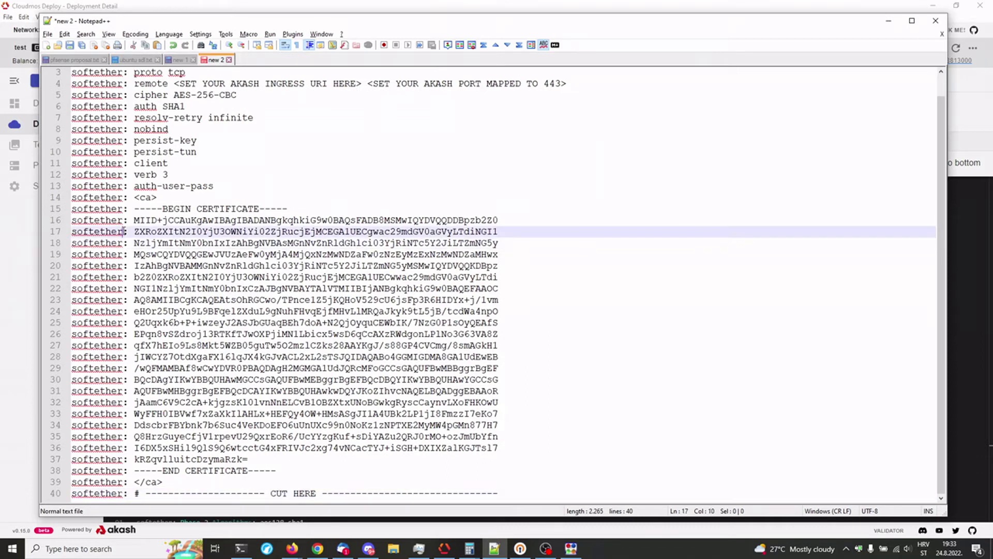
pyautogui.hotkey('shift', 'Home')
pyautogui.scroll(1, 123, 240)
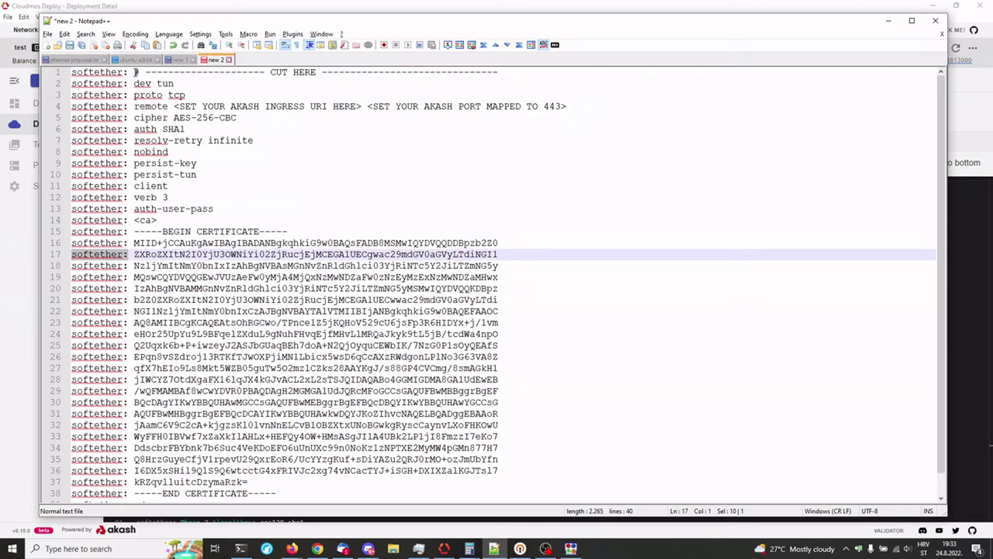
pyautogui.moveTo(136, 72); pyautogui.dragTo(71, 72)
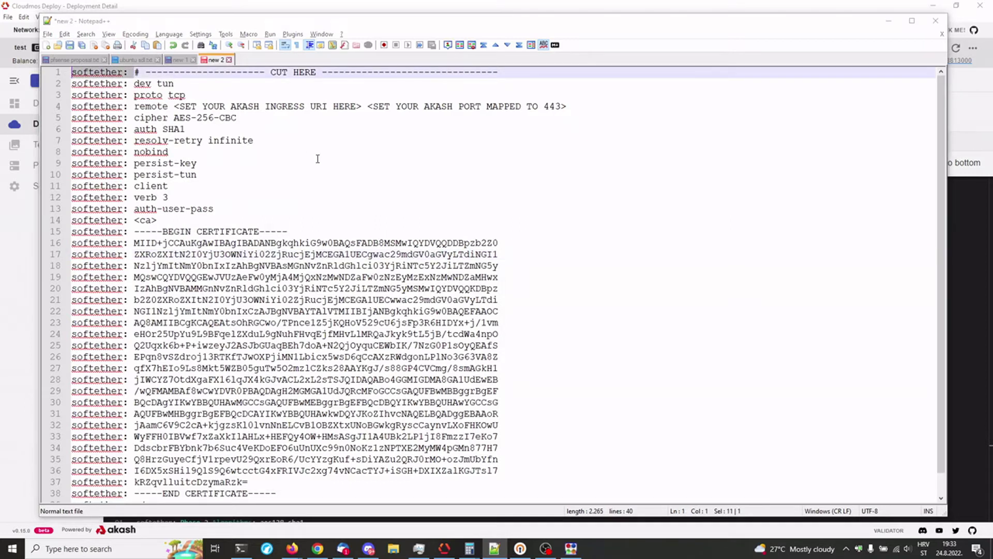
pyautogui.hotkey('ctrl', 'h')
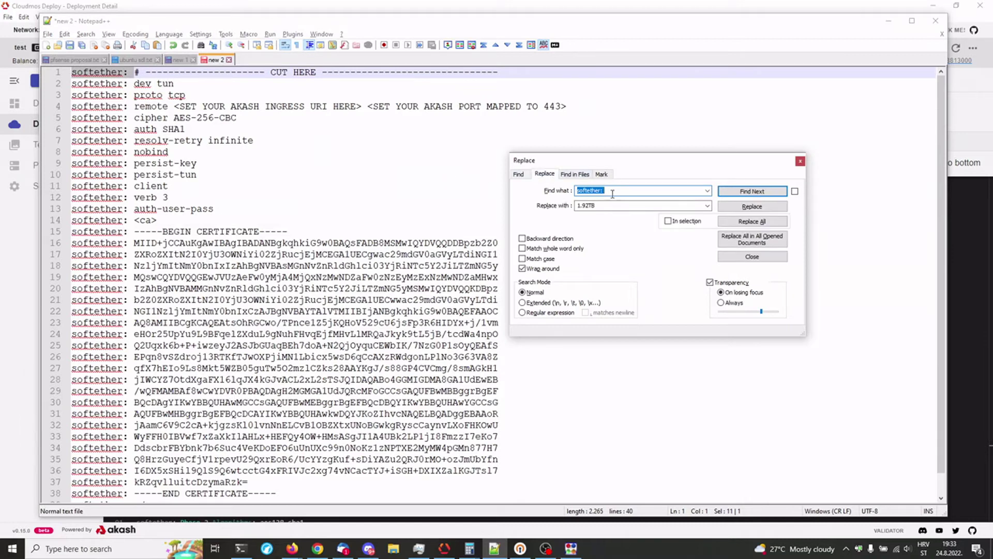
# Step: Replace 'softether:' with nothing on all 40 lines
pyautogui.press('Tab')
pyautogui.press('BackSpace')
pyautogui.click(619, 190)
pyautogui.click(618, 189)
pyautogui.click(753, 221)
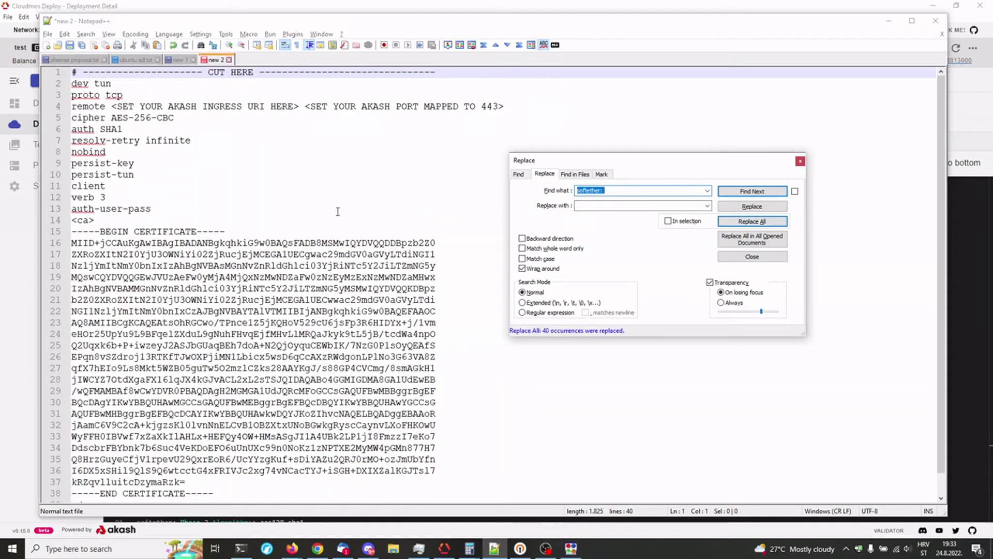
pyautogui.click(800, 161)
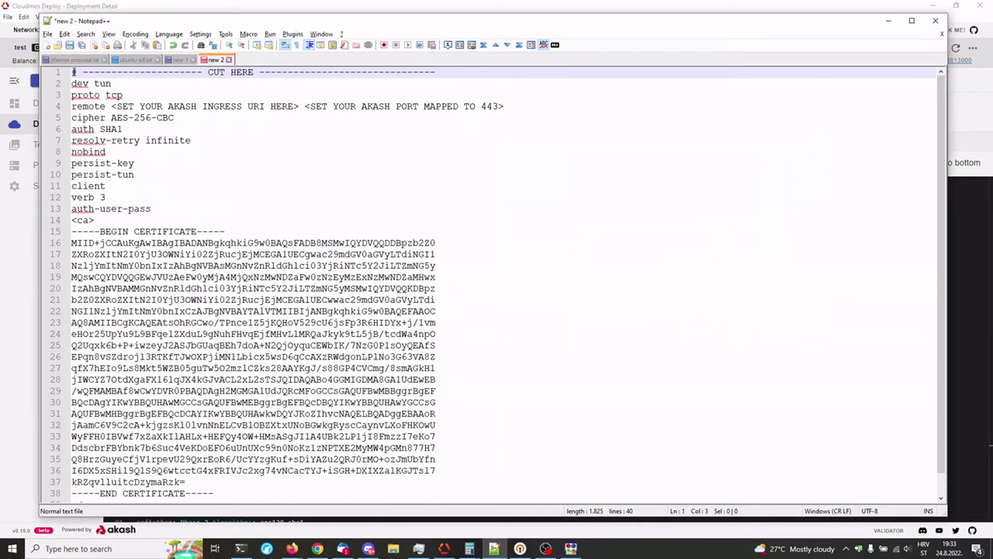
# Step: Delete the CUT HERE marker lines at the top and bottom of the config
pyautogui.moveTo(73, 72); pyautogui.dragTo(455, 77)
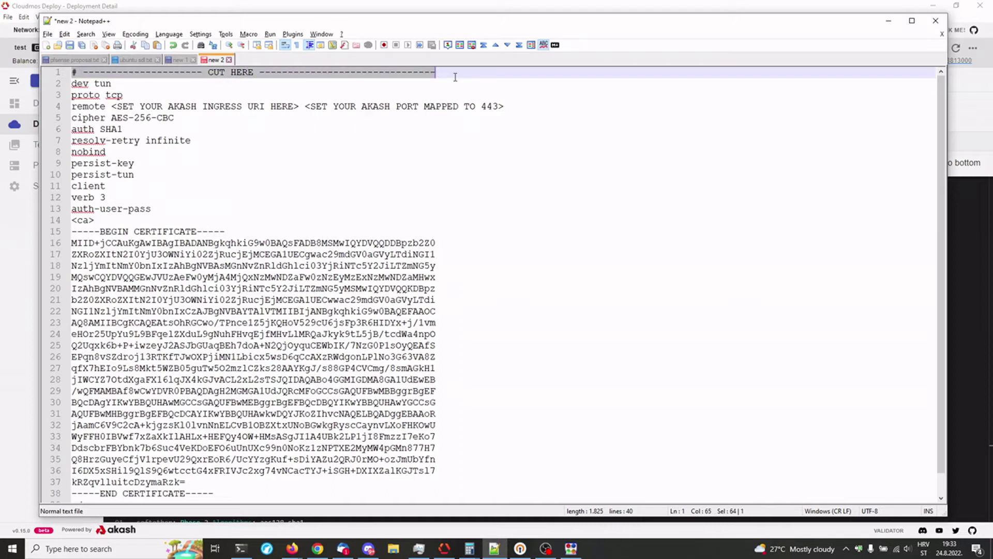
pyautogui.press('Delete')
pyautogui.press('Delete')
pyautogui.scroll(-1, 253, 313)
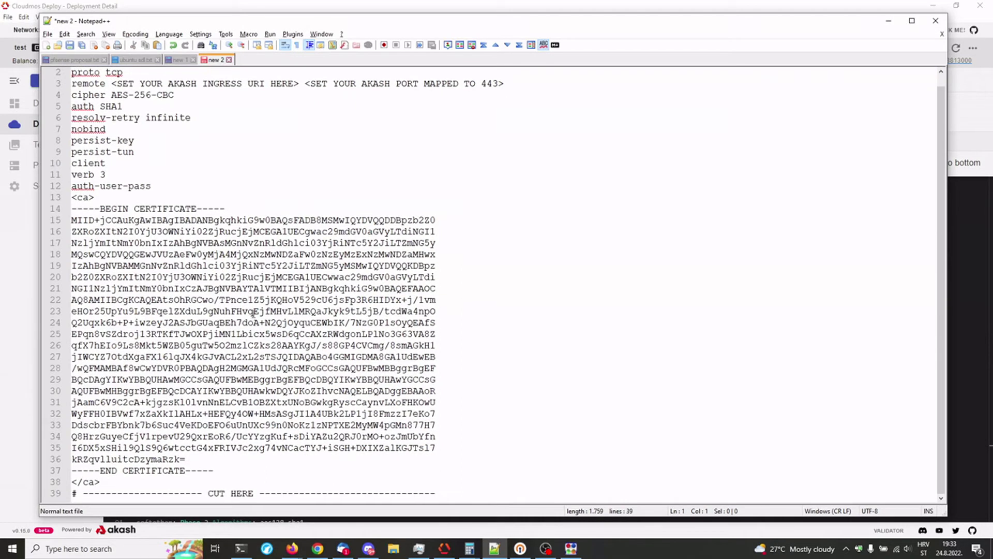
pyautogui.moveTo(441, 492); pyautogui.dragTo(68, 495)
pyautogui.press('Delete')
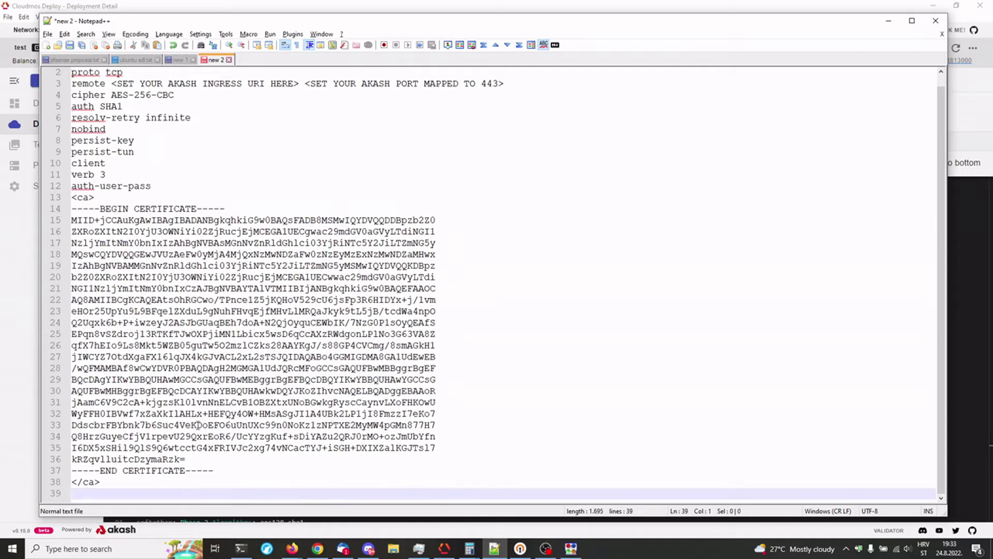
pyautogui.scroll(1, 307, 374)
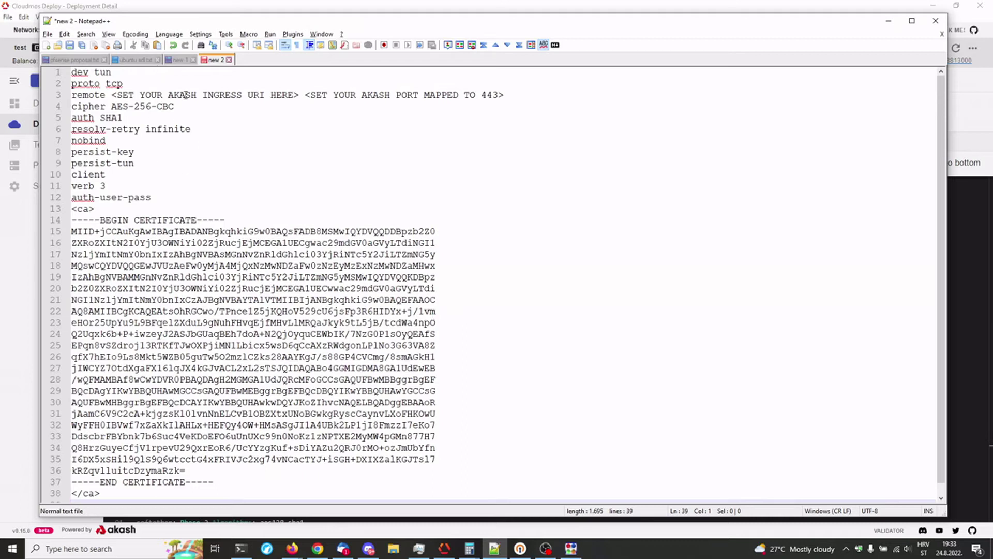
# Step: Save the cleaned config as a new file named europlots.ovpn in the Desktop folder
pyautogui.hotkey('ctrl', 's')
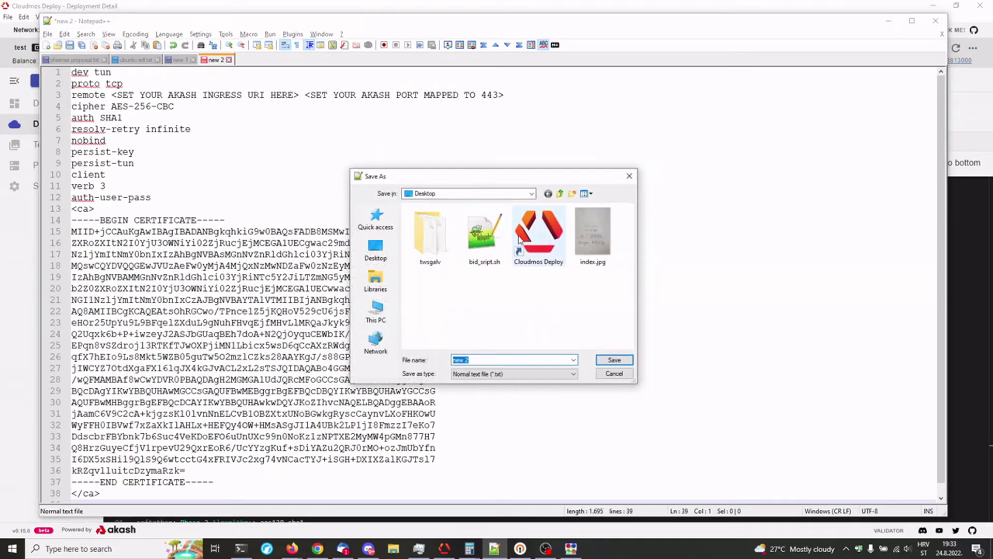
pyautogui.write('europlots.ovpn')
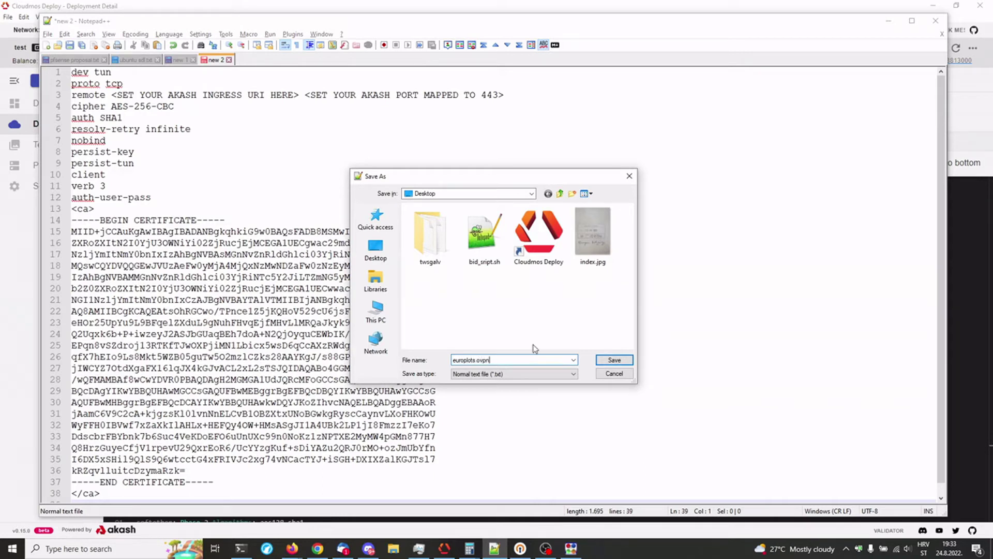
pyautogui.press('Return')
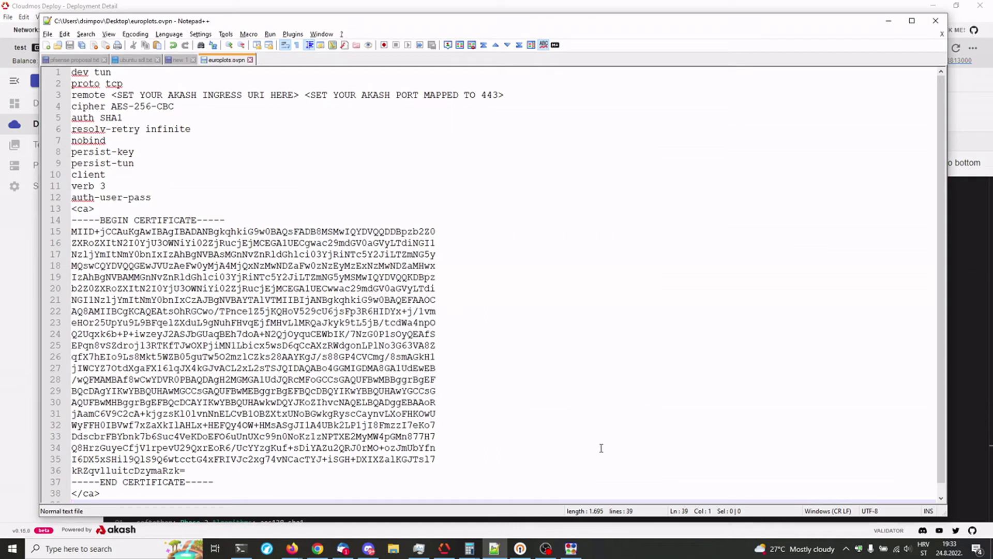
# Step: Import europlots.ovpn from the Desktop into OpenVPN Connect and dismiss the bad-port error
pyautogui.click(520, 551)
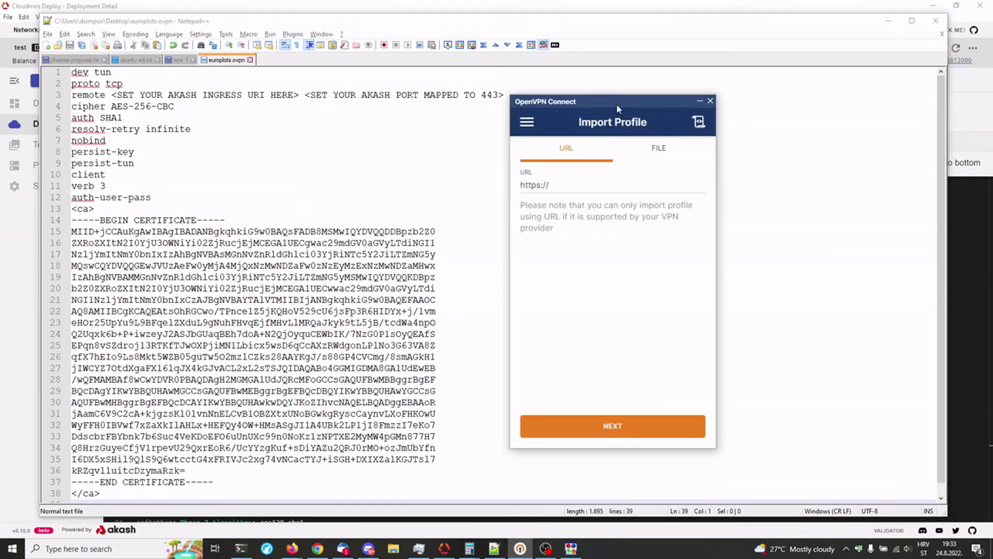
pyautogui.moveTo(615, 101); pyautogui.dragTo(618, 104)
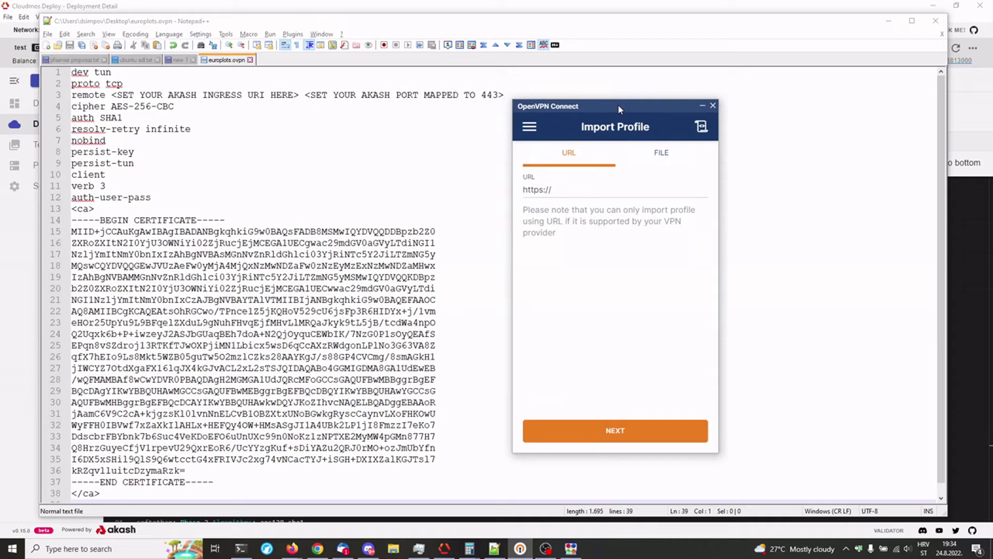
pyautogui.click(663, 156)
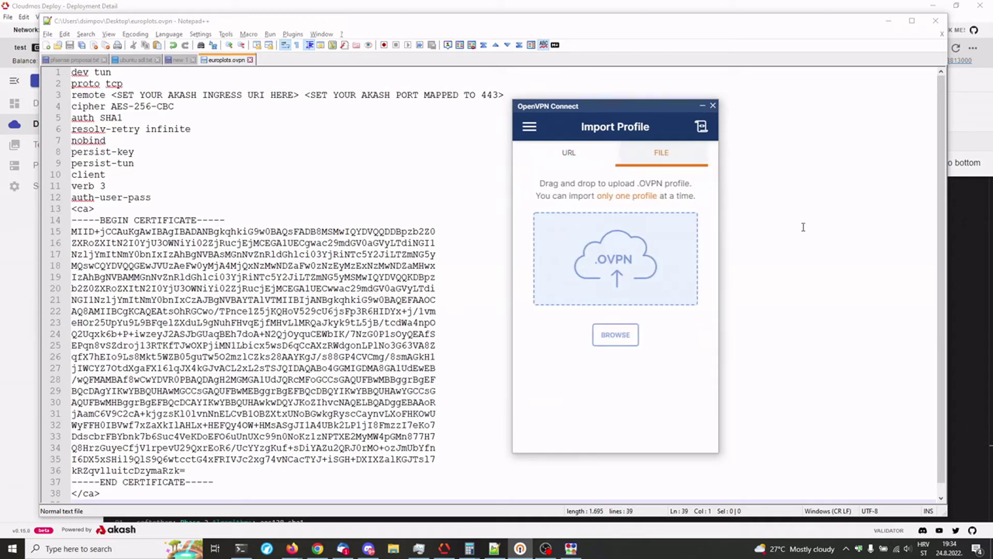
pyautogui.click(615, 335)
pyautogui.click(674, 192)
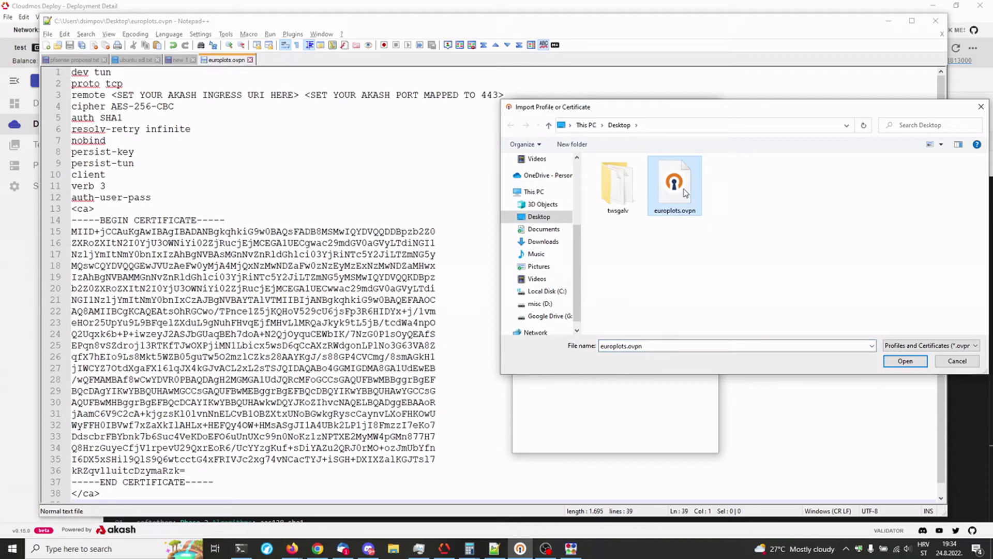
pyautogui.click(915, 360)
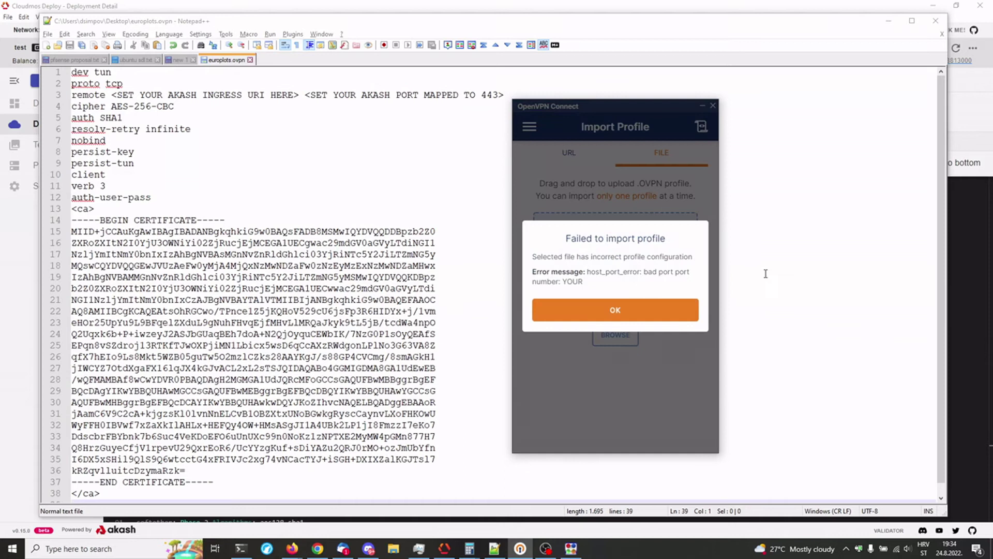
pyautogui.click(632, 311)
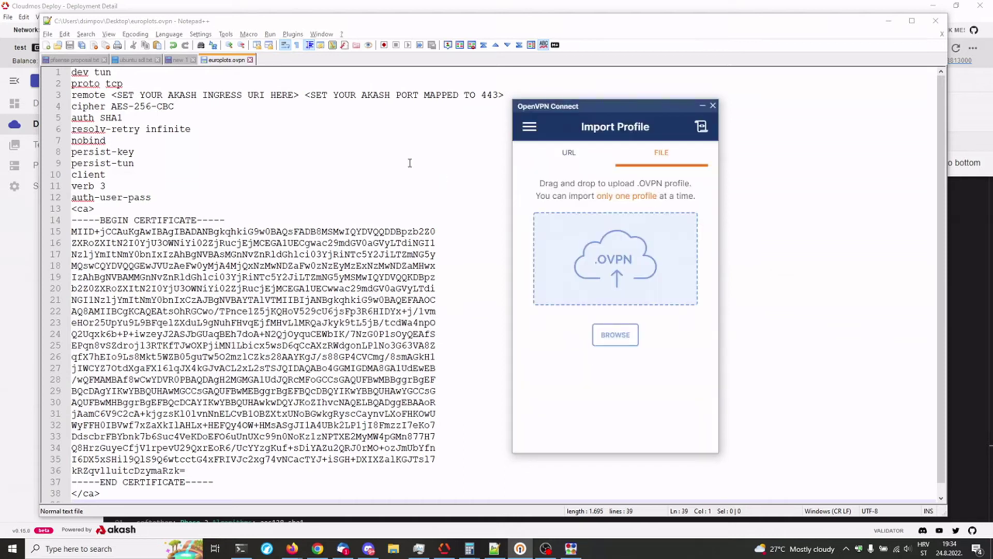
# Step: Replace the remote line's URI placeholder with the deployment's ingress URI copied from the Cloudmos lease
pyautogui.click(140, 95)
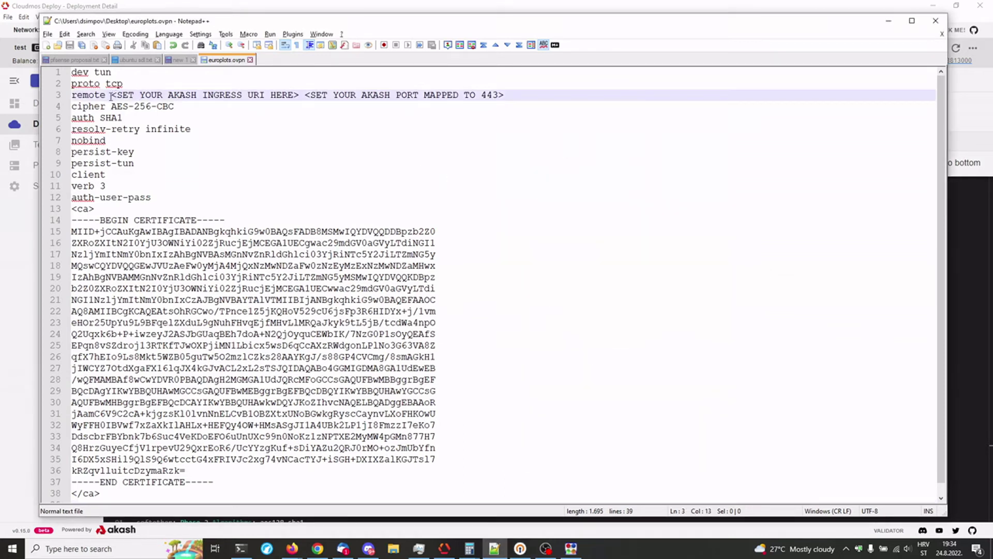
pyautogui.moveTo(113, 97); pyautogui.dragTo(298, 93)
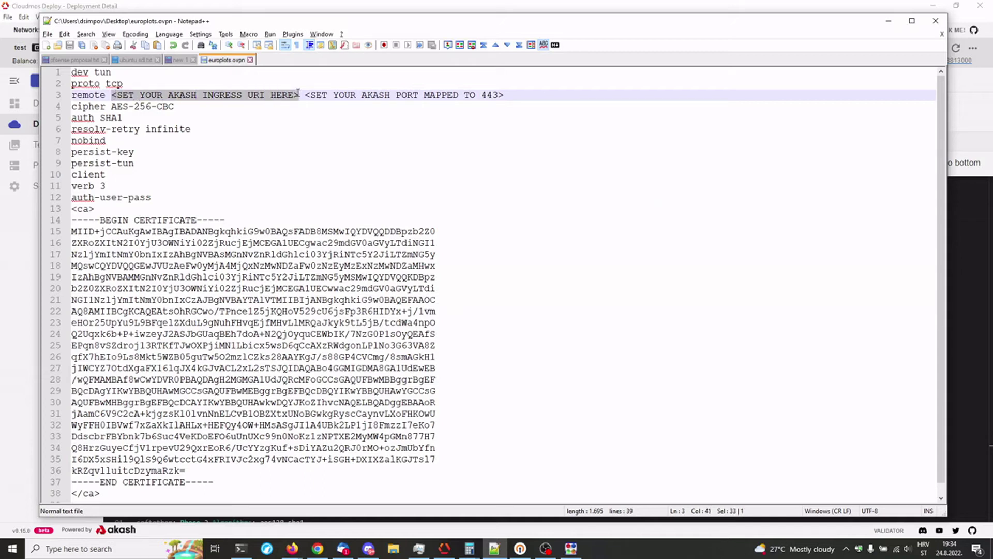
pyautogui.click(357, 11)
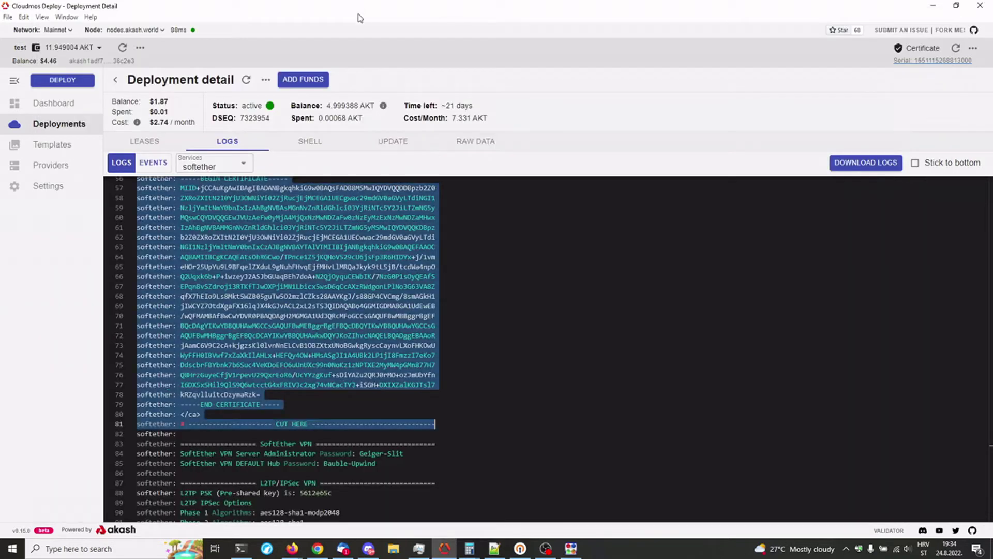
pyautogui.click(148, 142)
pyautogui.click(310, 311)
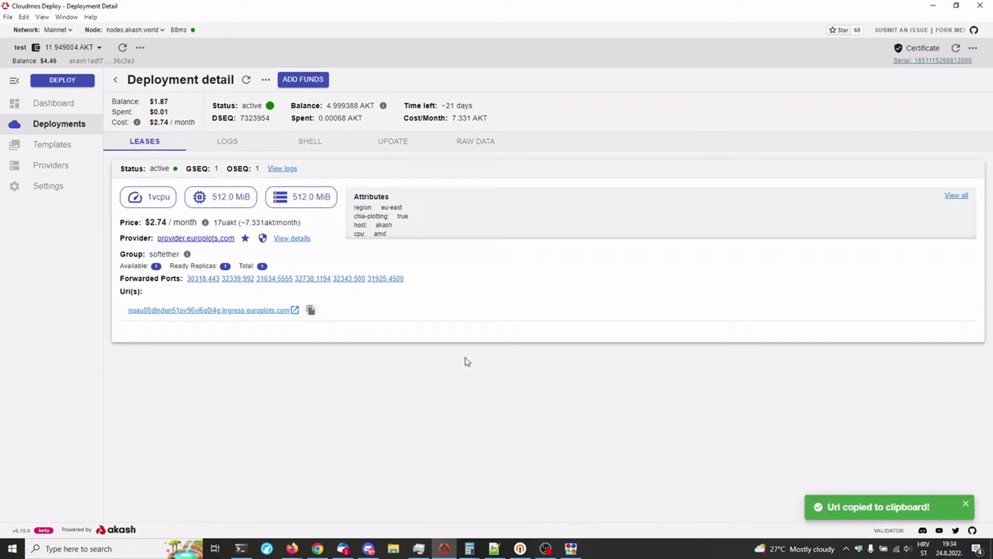
pyautogui.hotkey('alt', 'Tab')
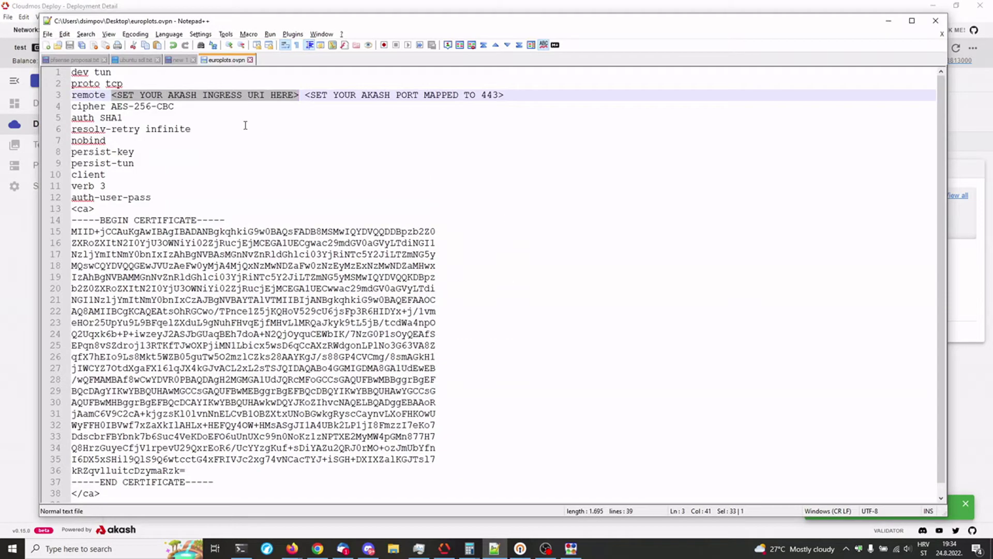
pyautogui.hotkey('ctrl', 'v')
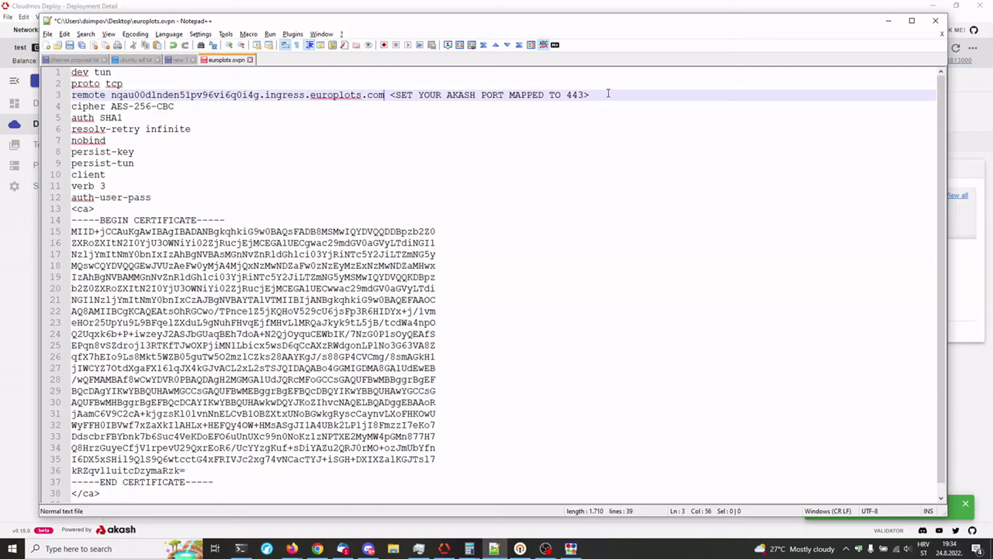
# Step: Select the port placeholder on line 3 and look up the port forwarded to 443 in Cloudmos
pyautogui.moveTo(595, 95); pyautogui.dragTo(391, 95)
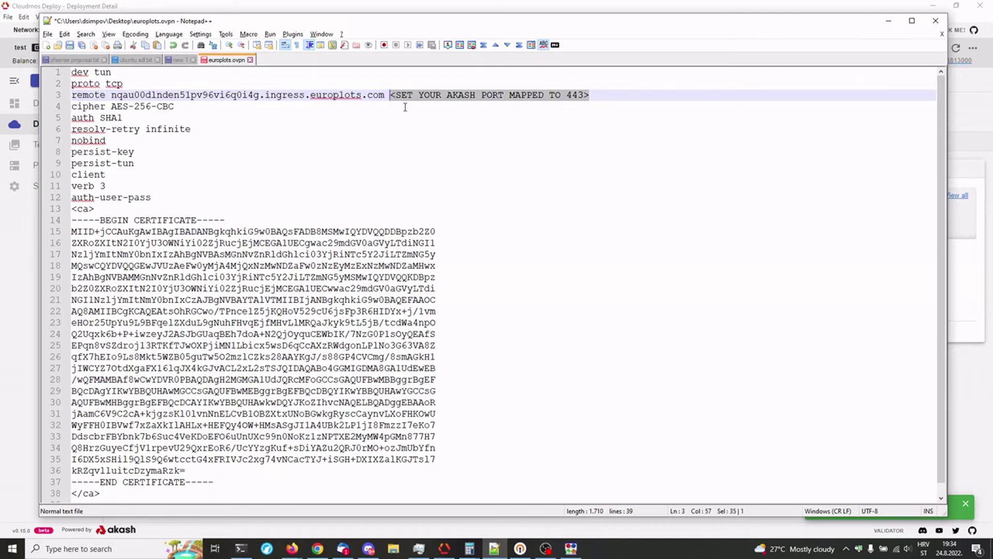
pyautogui.hotkey('alt', 'Tab')
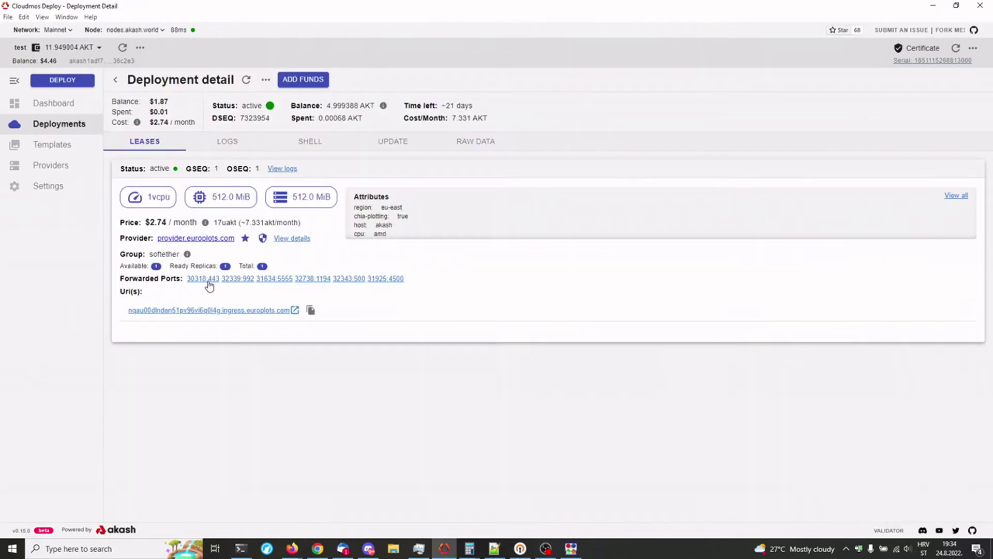
pyautogui.click(209, 282)
# Step: Enter port 30318 on europlots.ovpn's remote line and save the file
pyautogui.hotkey('alt', 'Tab')
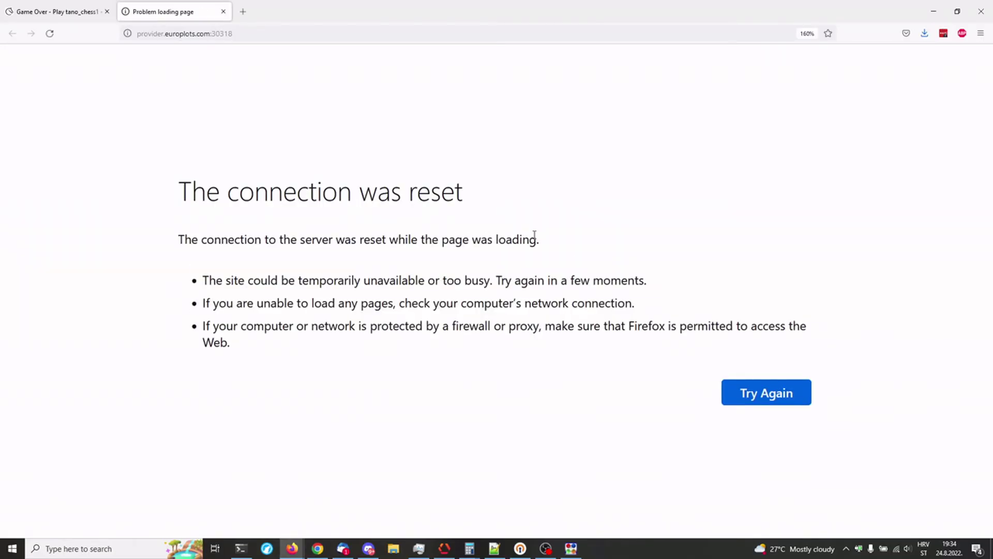
pyautogui.click(934, 11)
pyautogui.write('3')
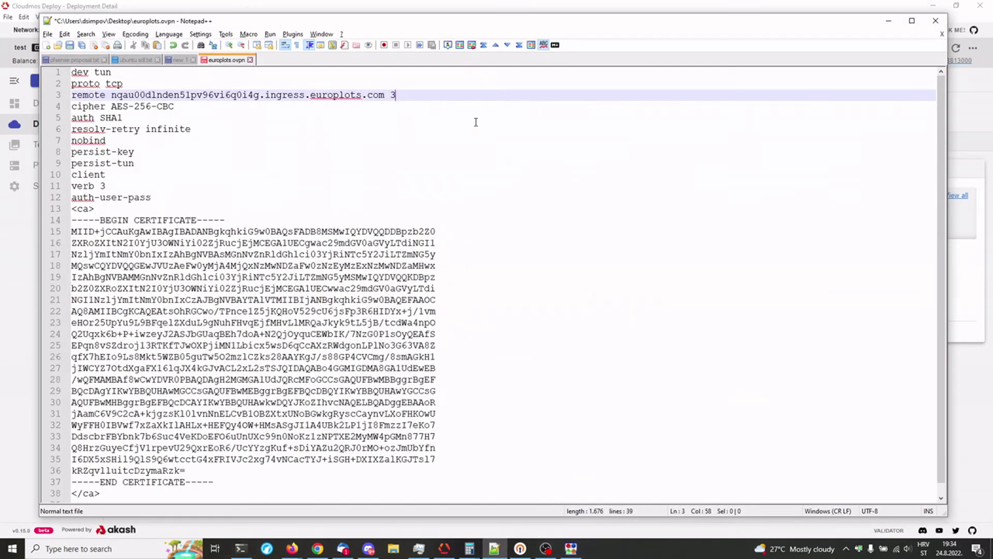
pyautogui.write('0318')
pyautogui.hotkey('ctrl', 's')
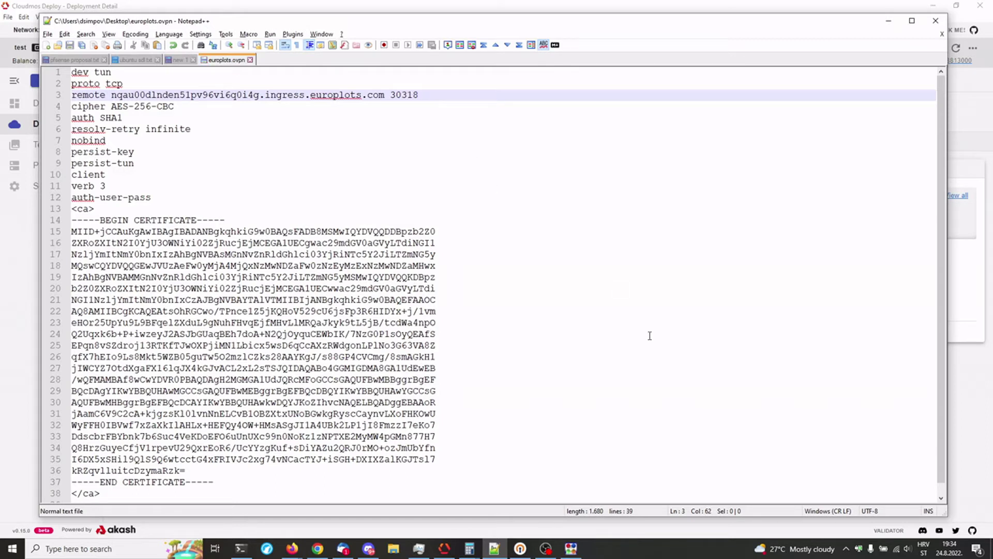
# Step: Import the corrected europlots.ovpn profile from the Desktop into OpenVPN Connect
pyautogui.click(520, 549)
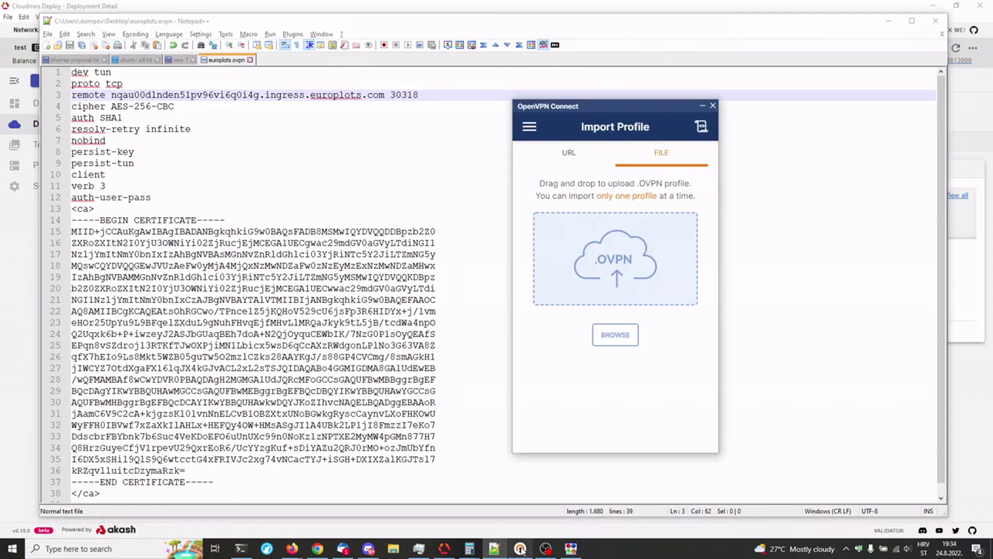
pyautogui.click(615, 335)
pyautogui.click(668, 196)
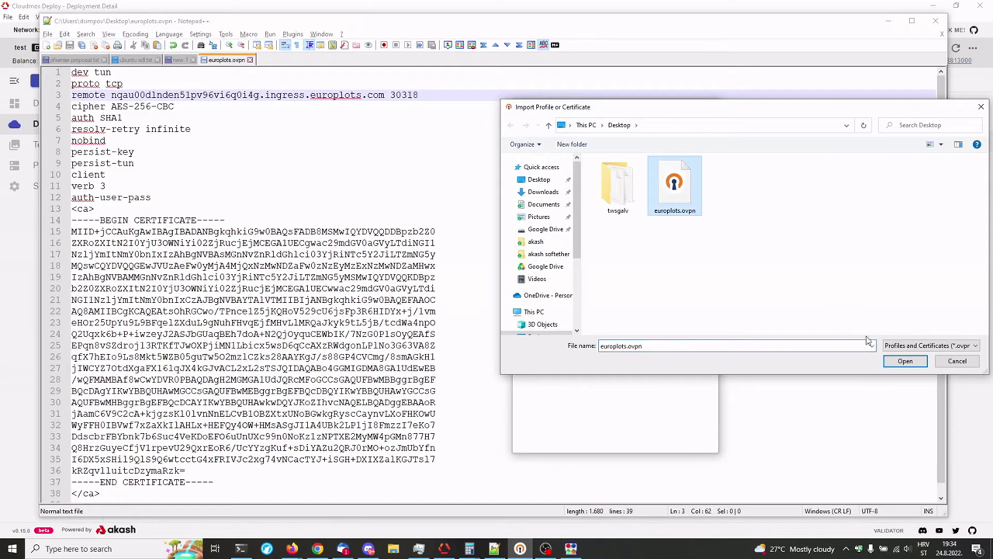
pyautogui.click(905, 361)
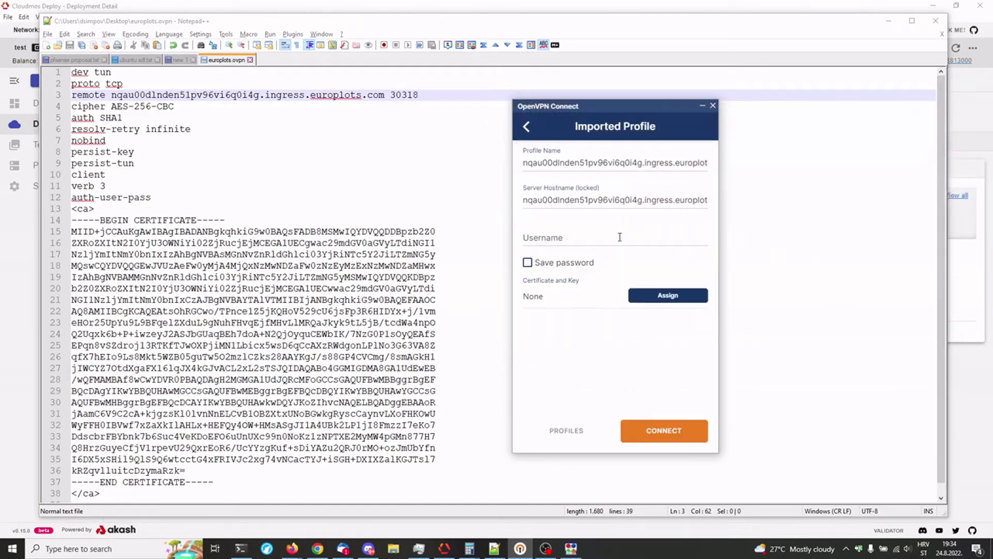
# Step: Copy the VPN password from the SoftEther deployment's logs in Cloudmos
pyautogui.click(268, 10)
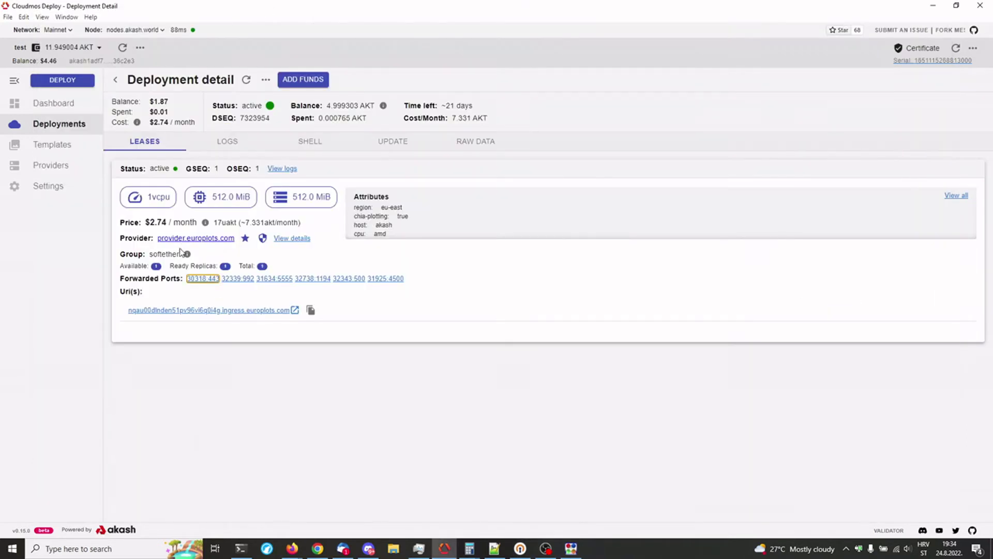
pyautogui.click(226, 142)
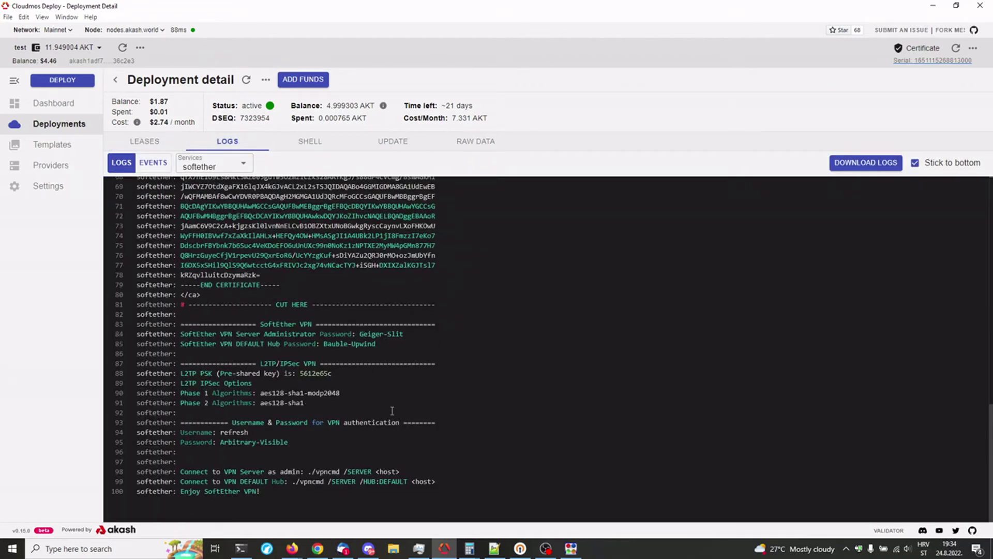
pyautogui.moveTo(289, 443); pyautogui.dragTo(219, 443)
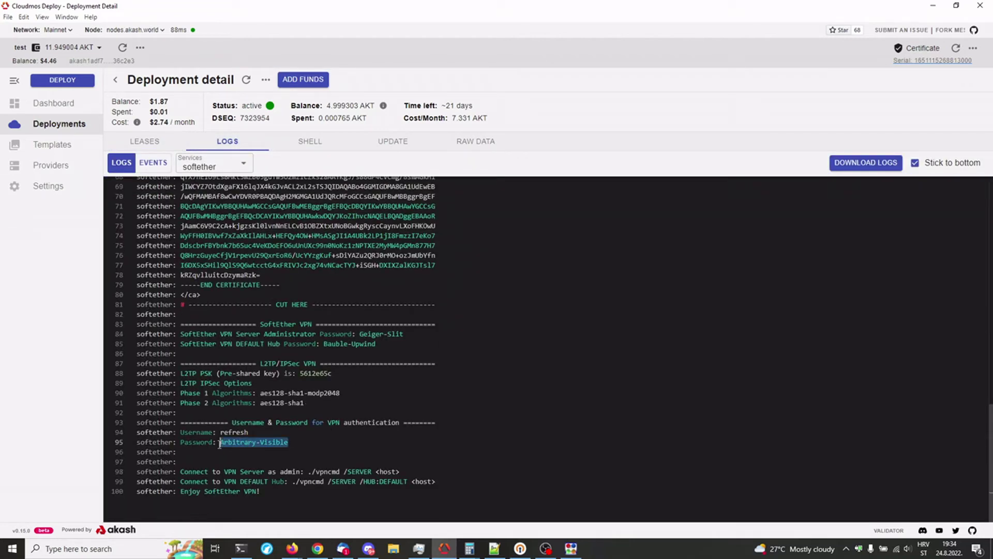
pyautogui.rightClick(248, 443)
pyautogui.click(280, 509)
# Step: Enter the VPN username, enable Save password, paste the password and connect
pyautogui.click(520, 549)
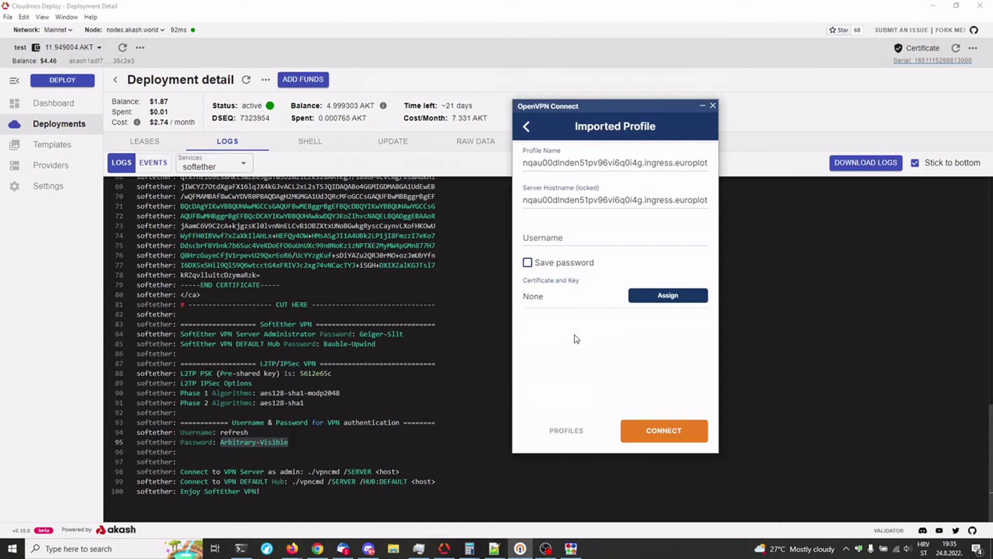
pyautogui.click(545, 239)
pyautogui.write('ref')
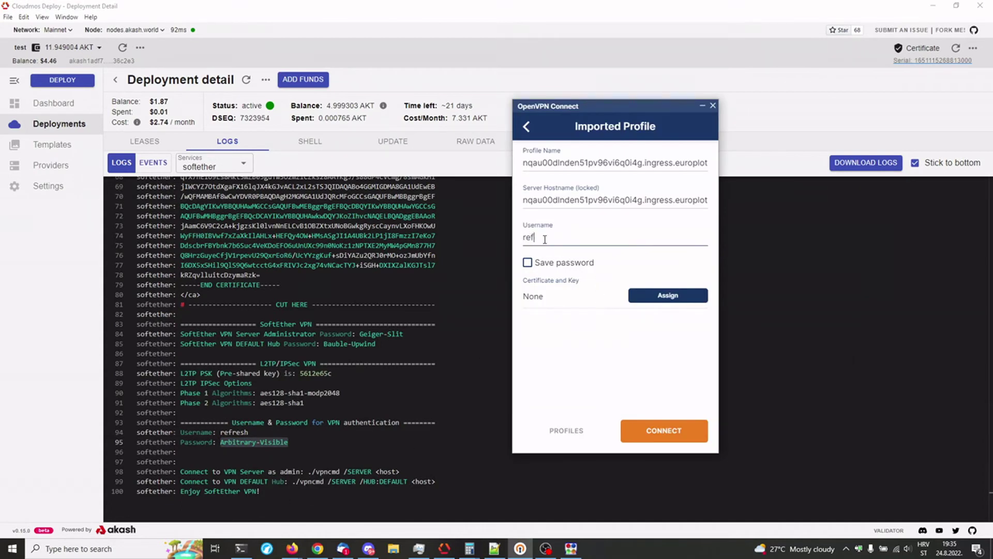
pyautogui.write('resh')
pyautogui.click(527, 262)
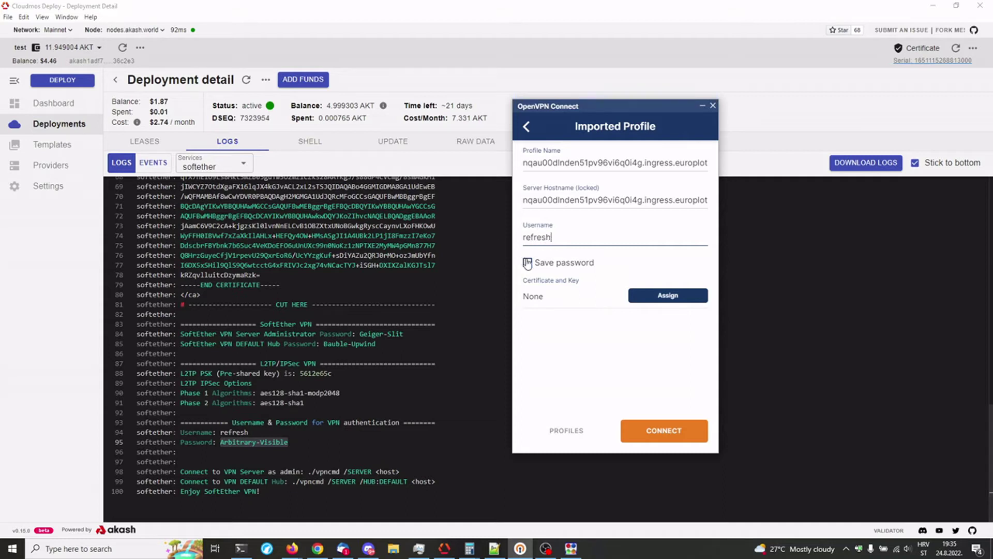
pyautogui.click(560, 301)
pyautogui.hotkey('ctrl', 'v')
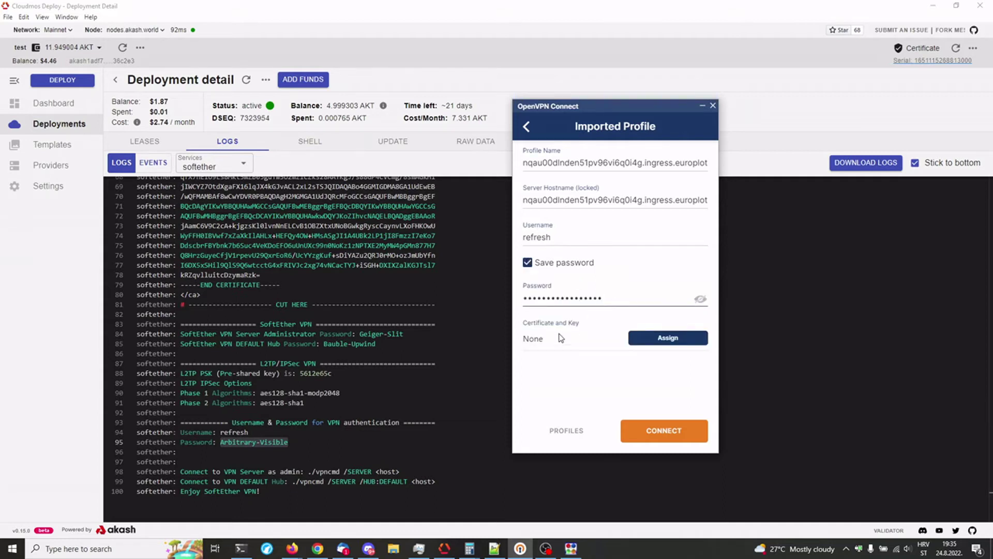
pyautogui.click(667, 432)
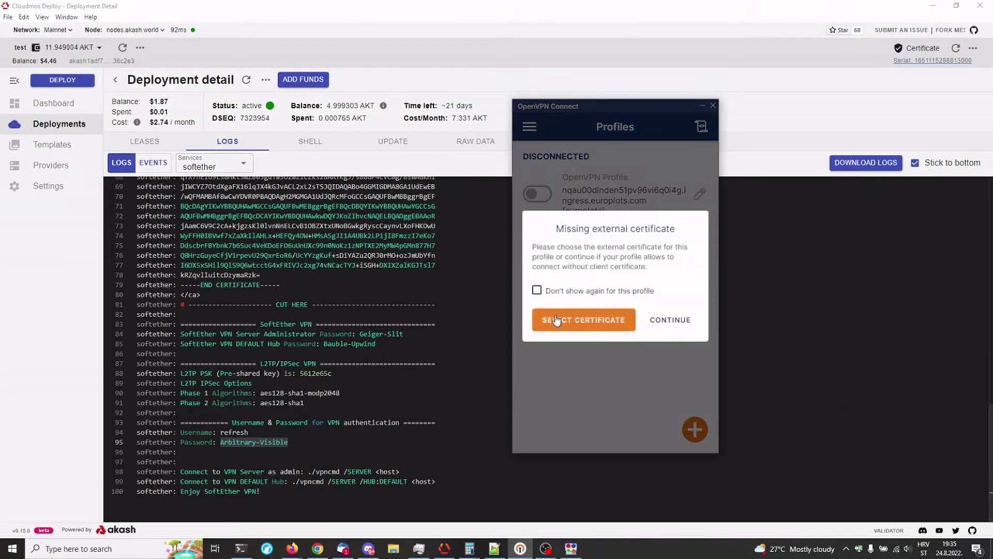
# Step: Suppress the missing-certificate warning and continue, connecting over TCPv4 on port 30318
pyautogui.click(537, 290)
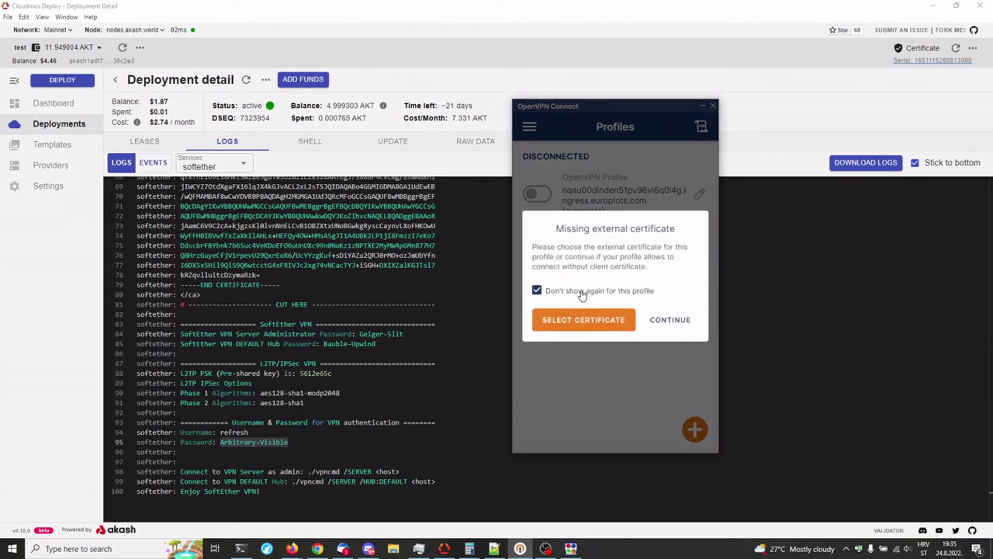
pyautogui.click(667, 320)
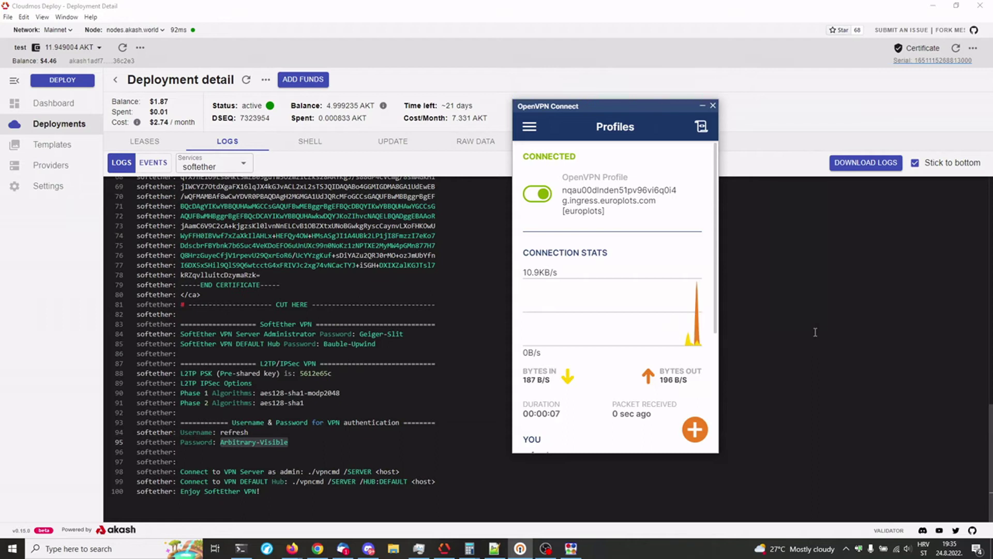
pyautogui.scroll(-3, 648, 353)
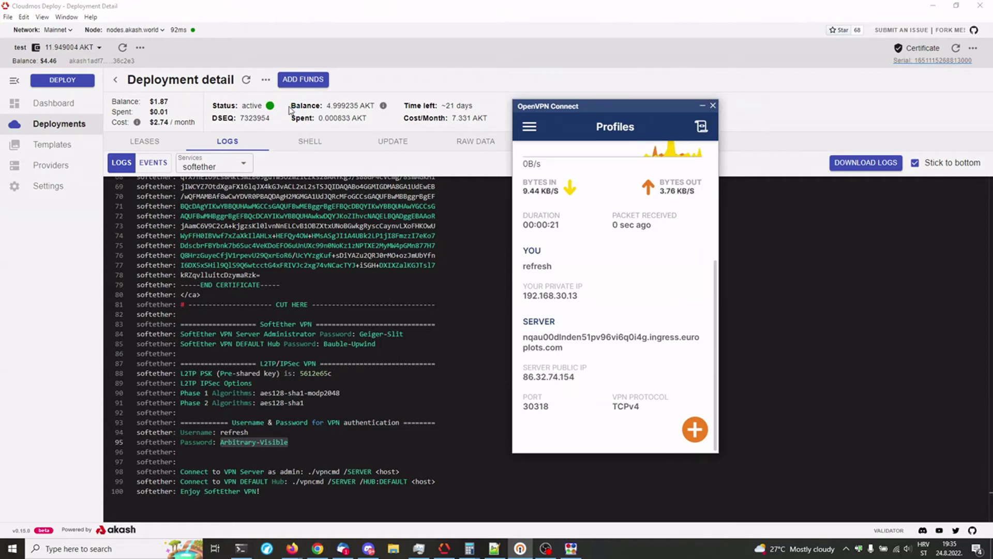
# Step: Open checkip.dyndns.org in a new Firefox window, proceeding to the HTTP site
pyautogui.press('super+2')
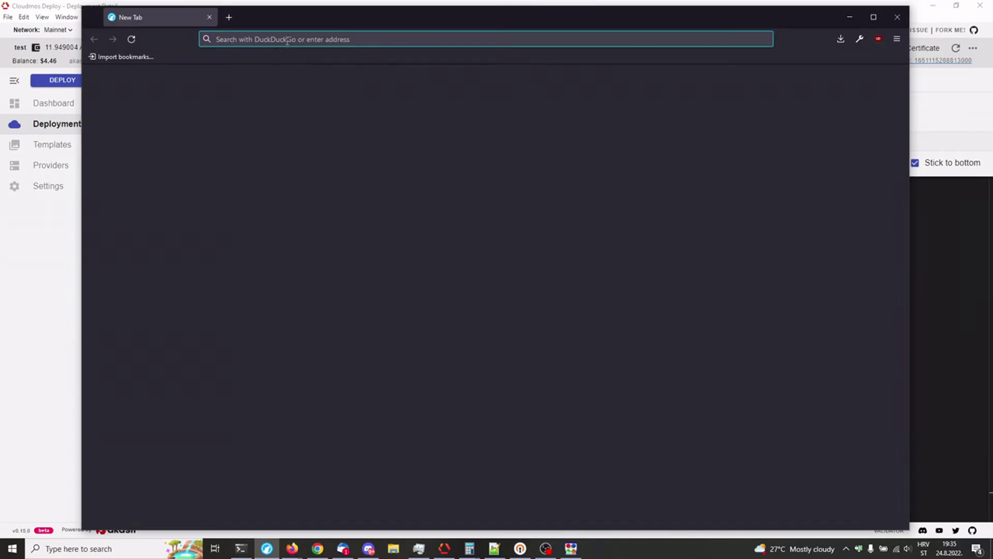
pyautogui.write('checkip')
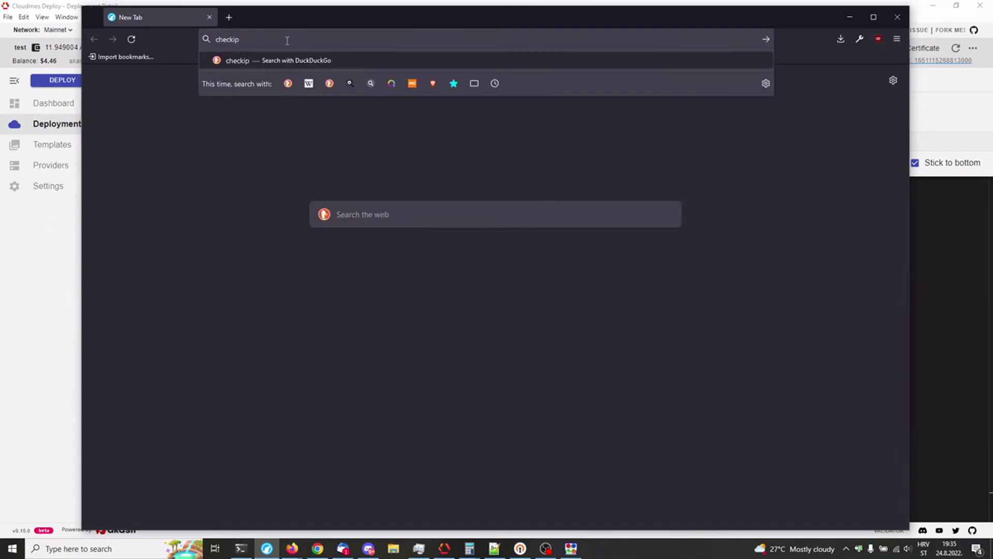
pyautogui.write('.dyndns.org')
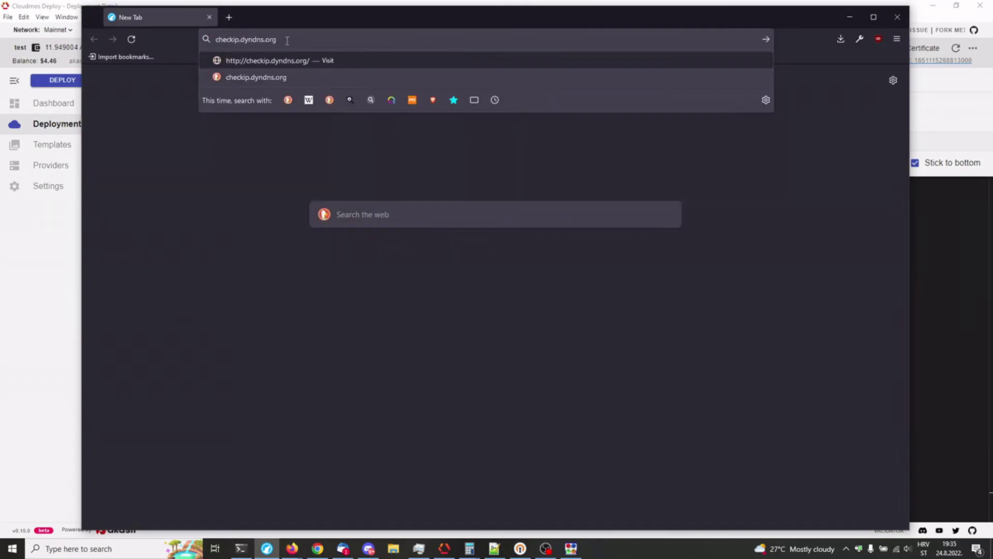
pyautogui.press('Return')
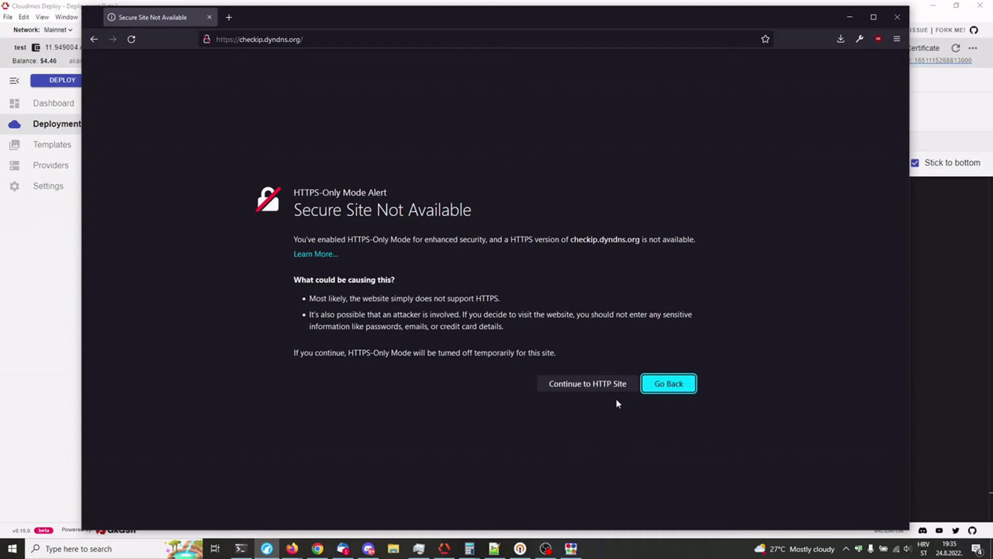
pyautogui.click(600, 384)
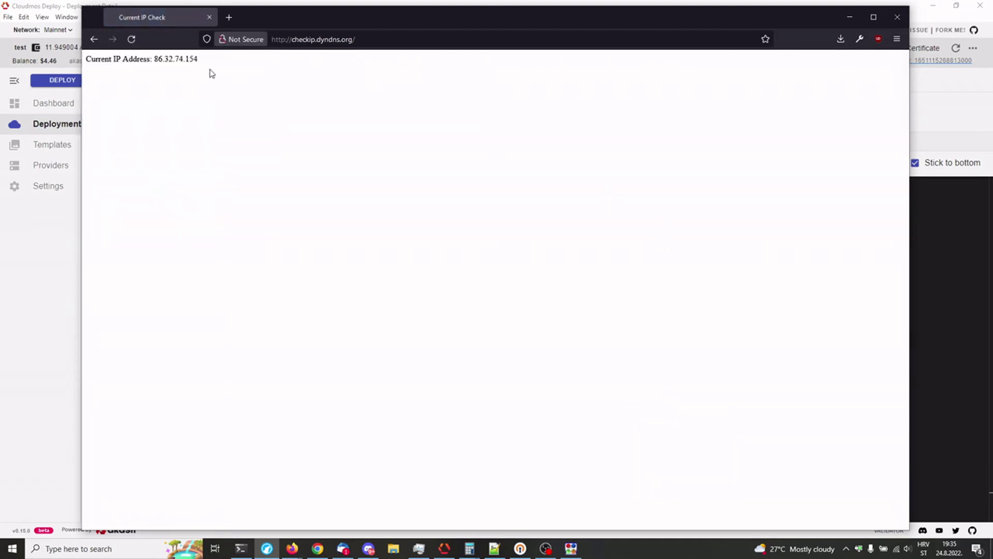
pyautogui.doubleClick(189, 59)
pyautogui.scroll(2, 227, 109)
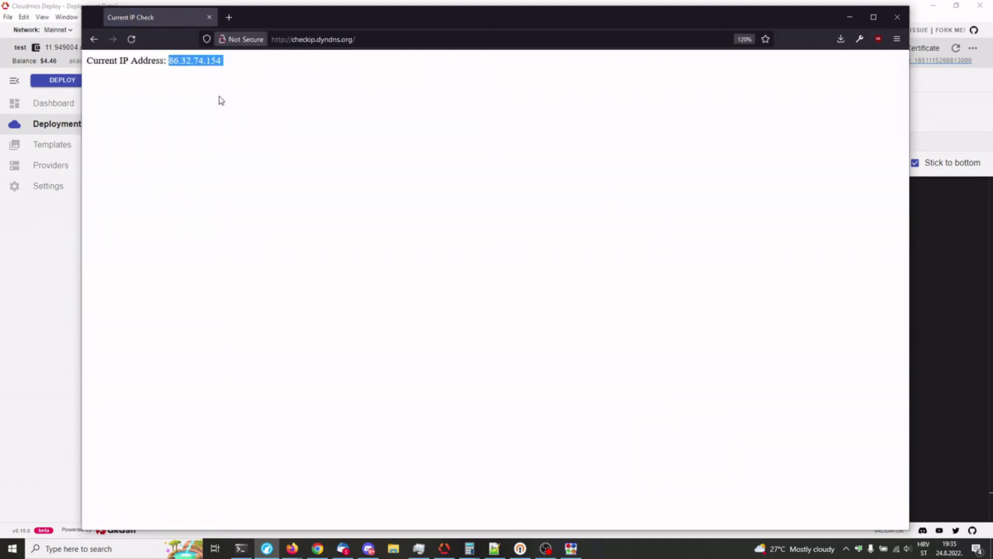
pyautogui.scroll(3, 221, 100)
pyautogui.click(353, 98)
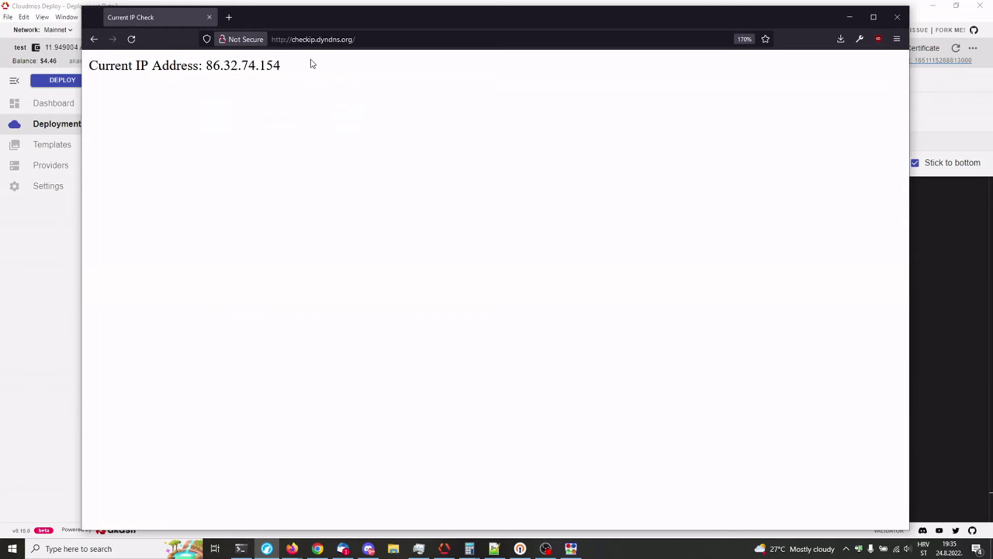
pyautogui.moveTo(417, 24); pyautogui.dragTo(361, 20)
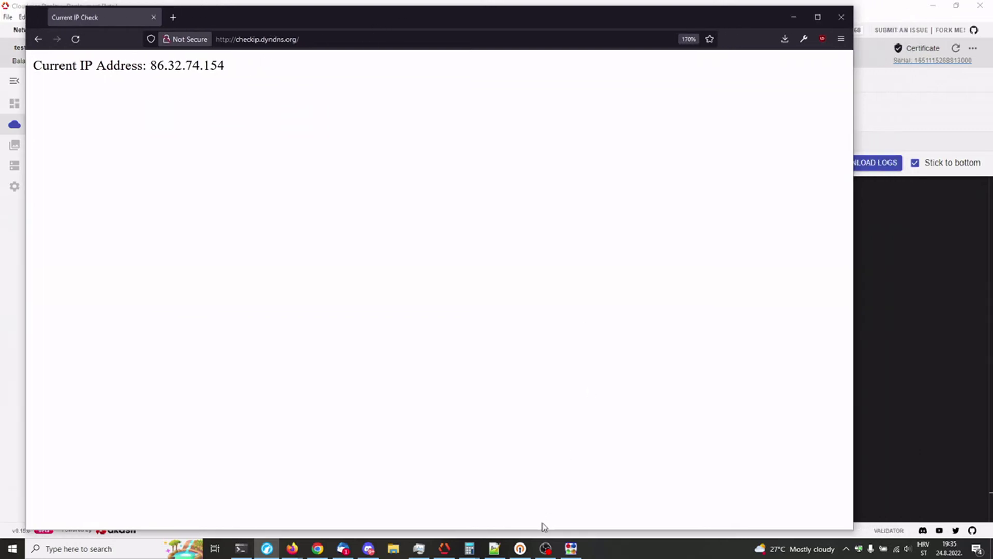
pyautogui.click(520, 548)
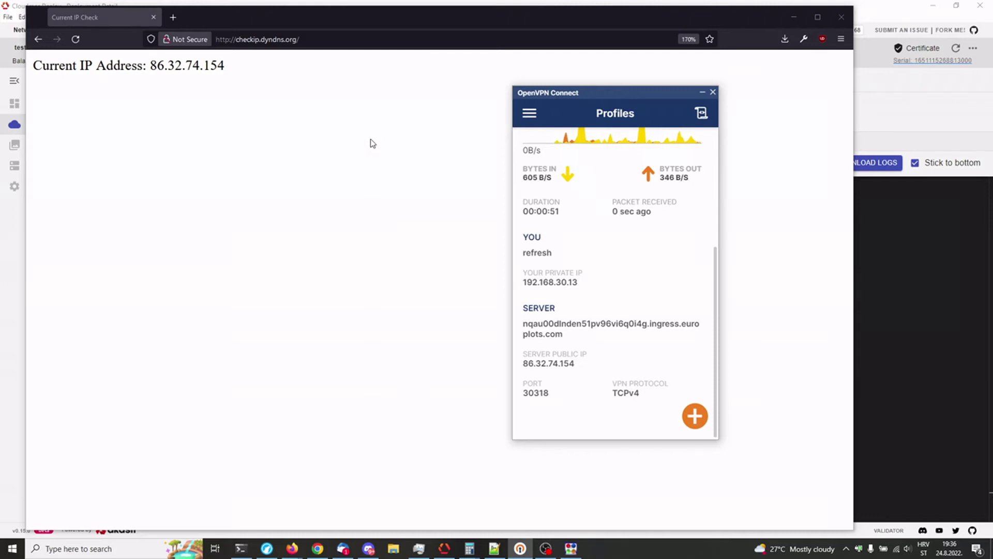
pyautogui.moveTo(226, 66); pyautogui.dragTo(150, 64)
pyautogui.click(237, 71)
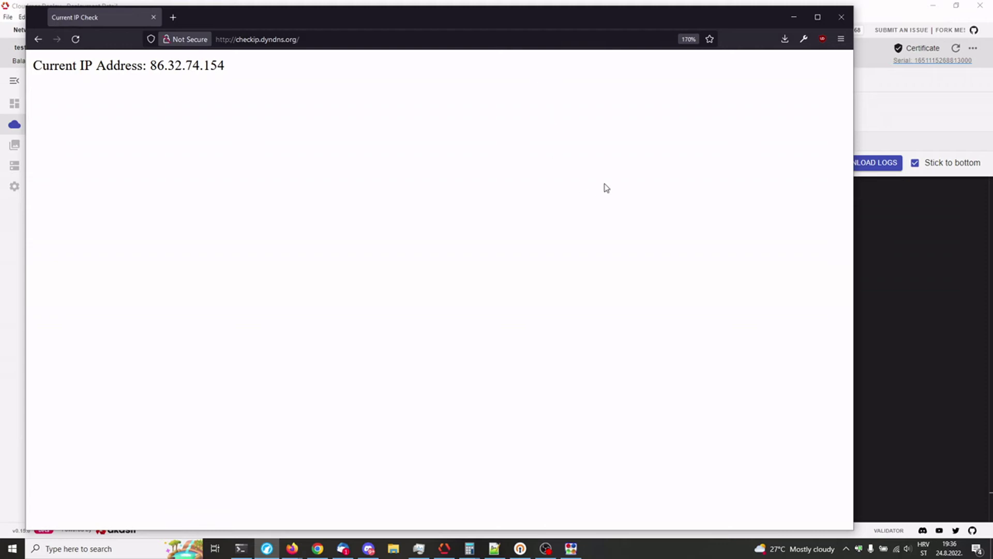
pyautogui.click(173, 18)
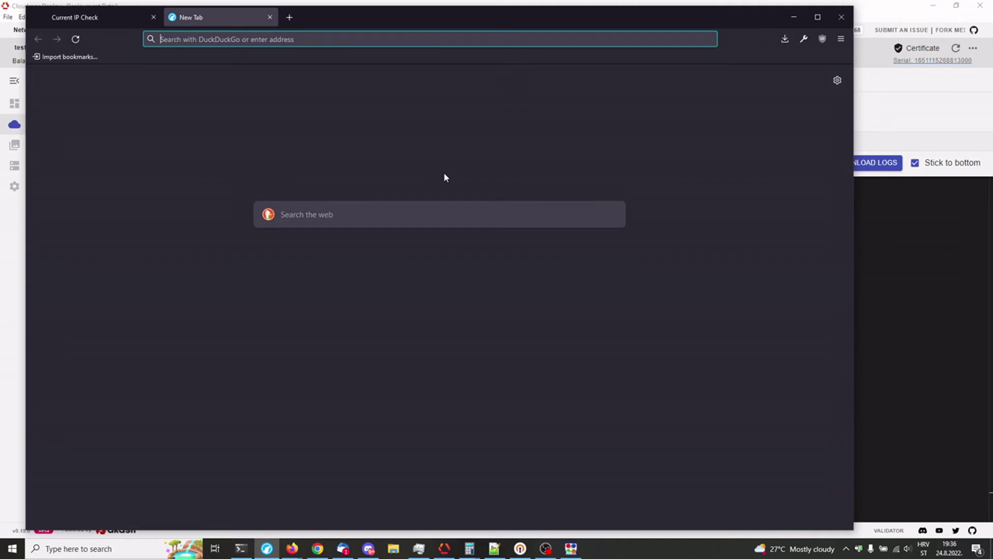
# Step: Run a speedtest.net test over the TCP VPN, getting 76.43 Mbps down and 54.28 Mbps up
pyautogui.write('speedtest.n')
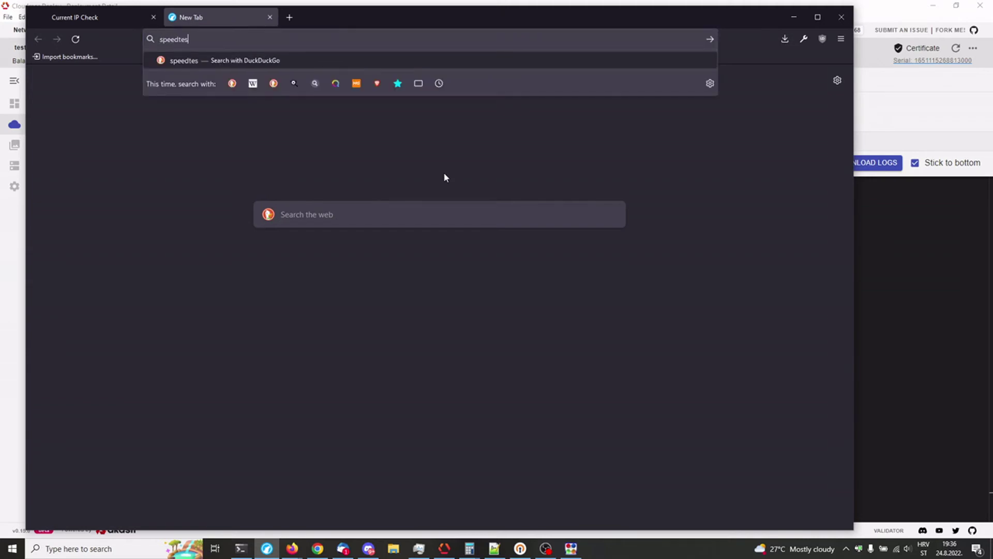
pyautogui.write('et')
pyautogui.press('Return')
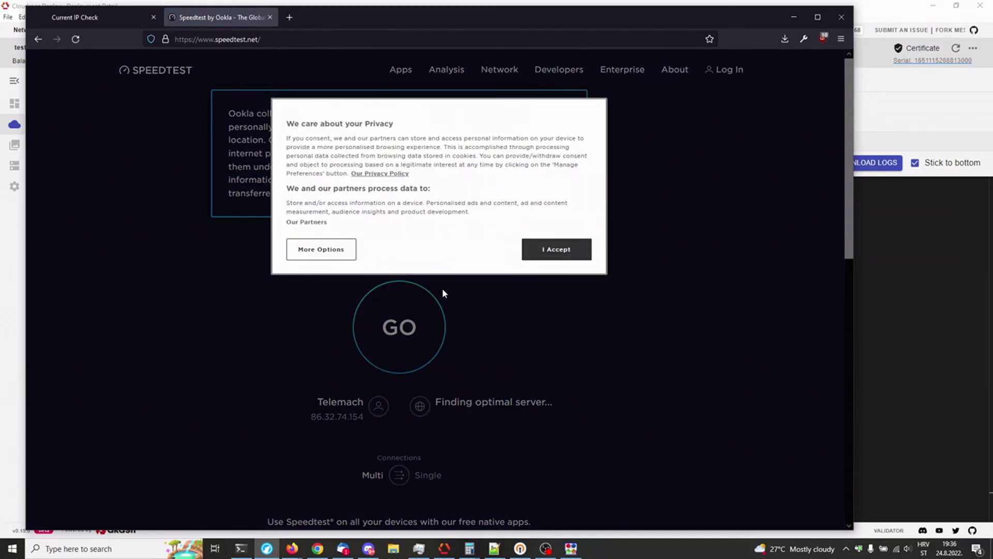
pyautogui.click(557, 249)
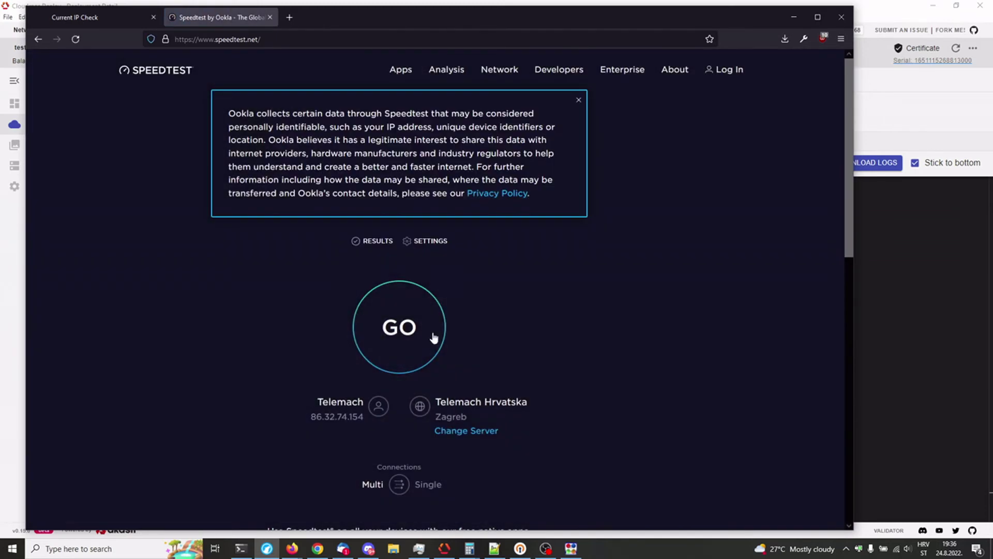
pyautogui.click(402, 332)
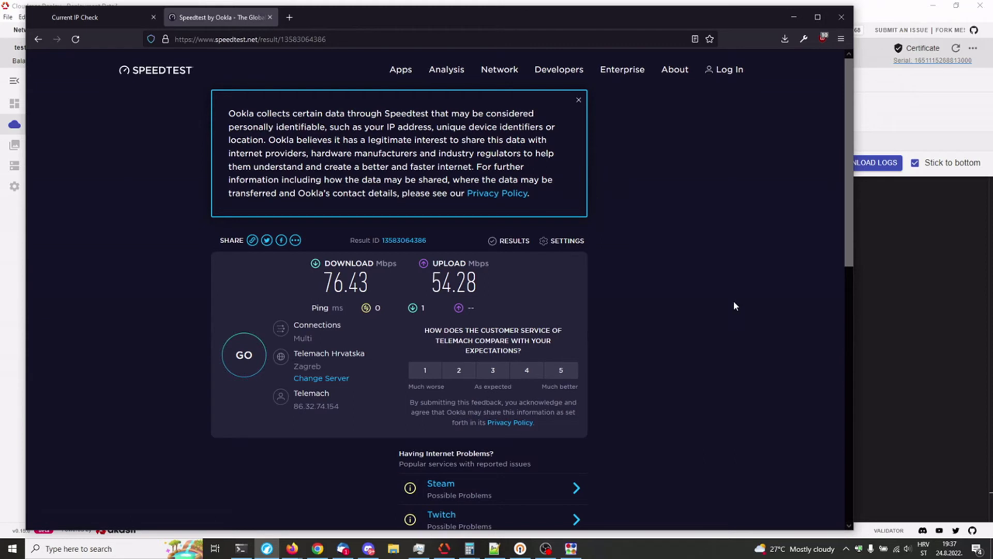
pyautogui.click(520, 548)
# Step: Disconnect and delete the europlots profile, then bring europlots.ovpn up in Notepad++
pyautogui.scroll(5, 632, 339)
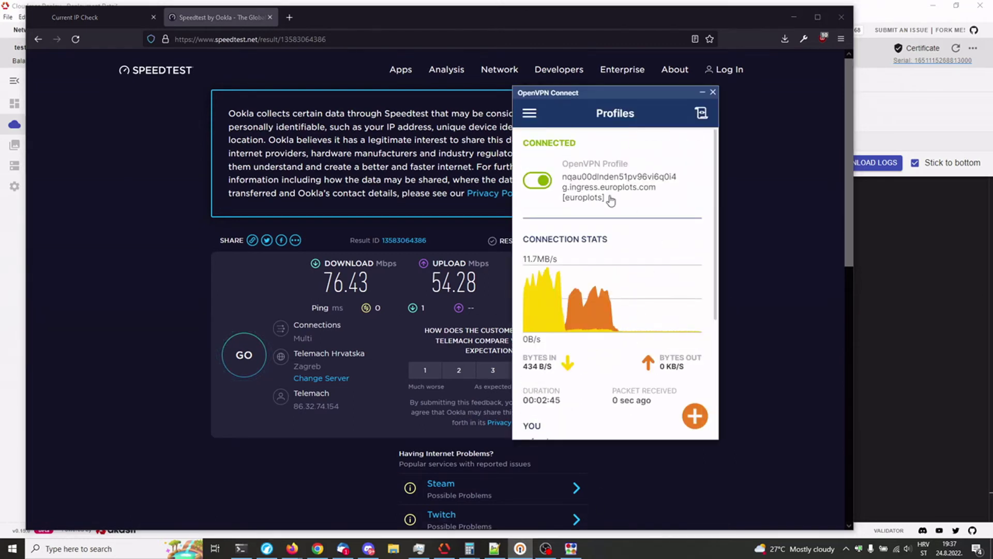
pyautogui.click(538, 182)
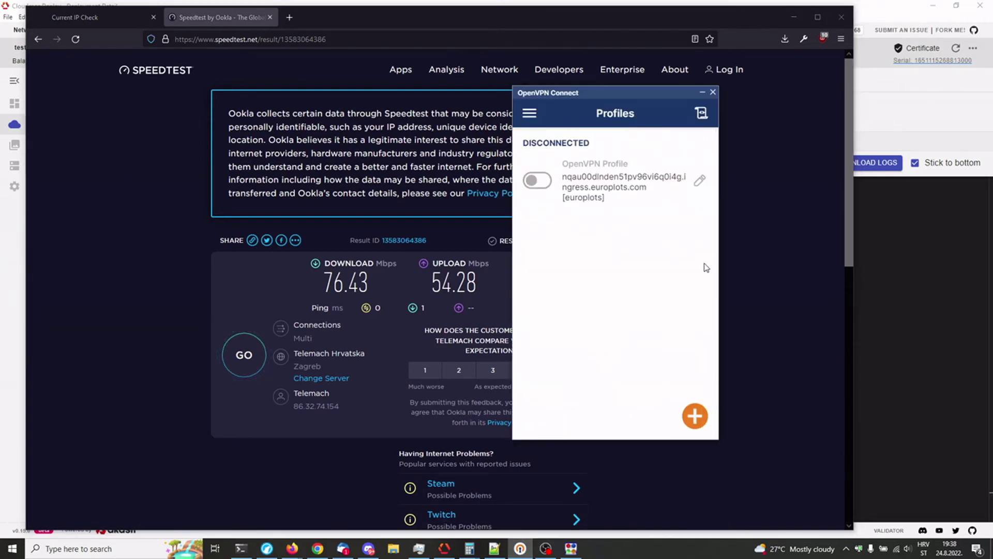
pyautogui.click(699, 180)
pyautogui.scroll(-1, 622, 361)
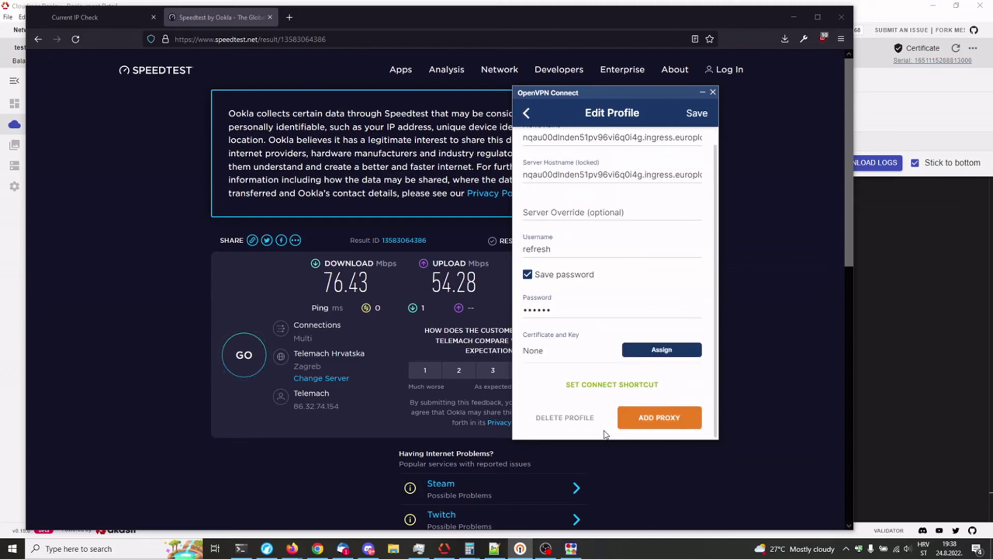
pyautogui.click(565, 417)
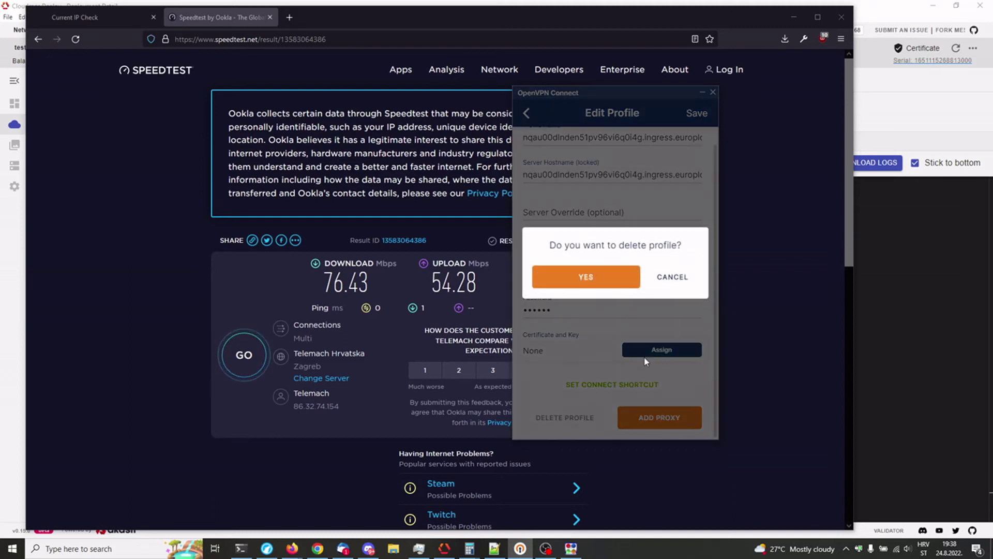
pyautogui.click(597, 280)
pyautogui.click(494, 549)
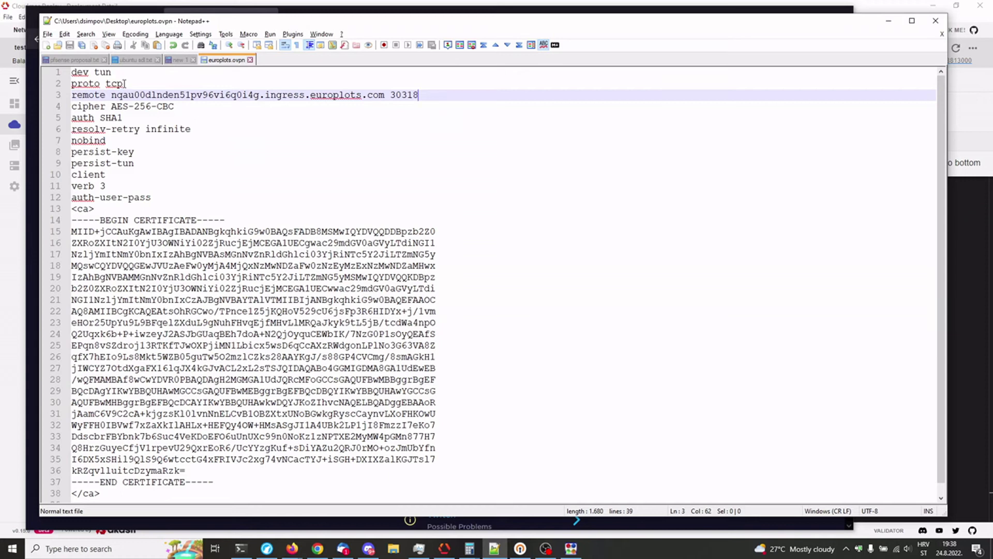
# Step: Change line 2 of europlots.ovpn from proto tcp to proto udp and select the line 3 port
pyautogui.moveTo(123, 83); pyautogui.dragTo(107, 86)
pyautogui.write('udp')
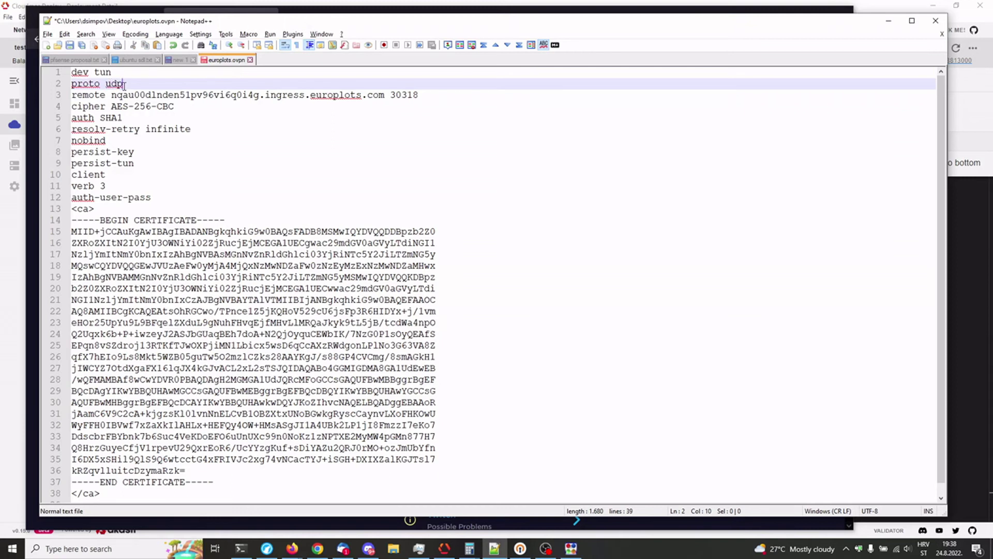
pyautogui.moveTo(124, 84); pyautogui.dragTo(110, 83)
pyautogui.moveTo(419, 94); pyautogui.dragTo(389, 96)
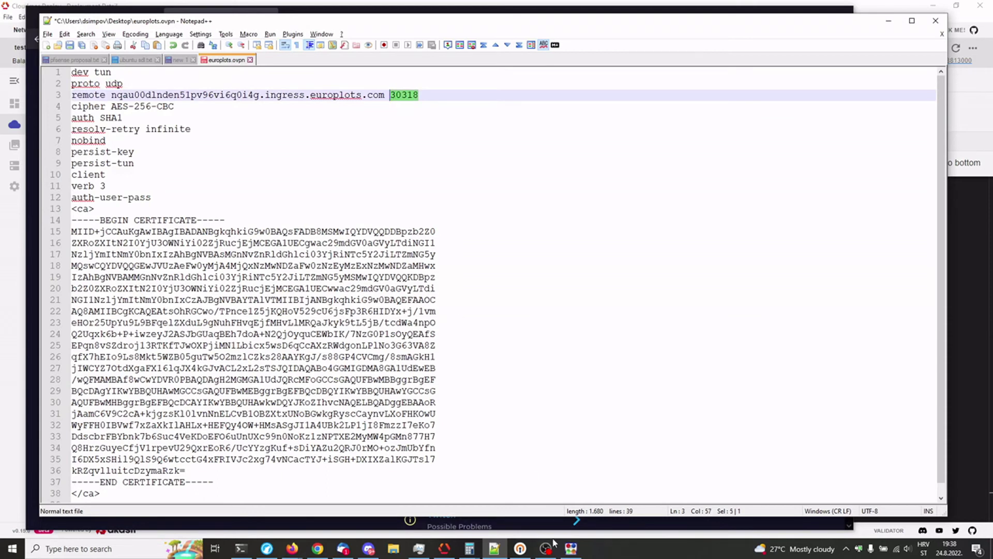
pyautogui.click(444, 548)
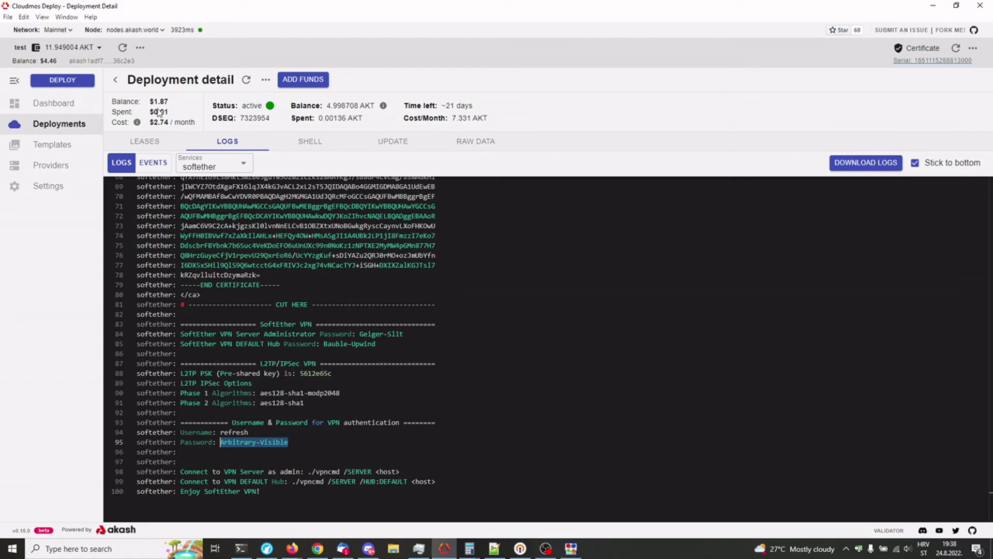
# Step: Check the Cloudmos lease's forwarded ports, finding 32738 mapped to 1194
pyautogui.click(152, 162)
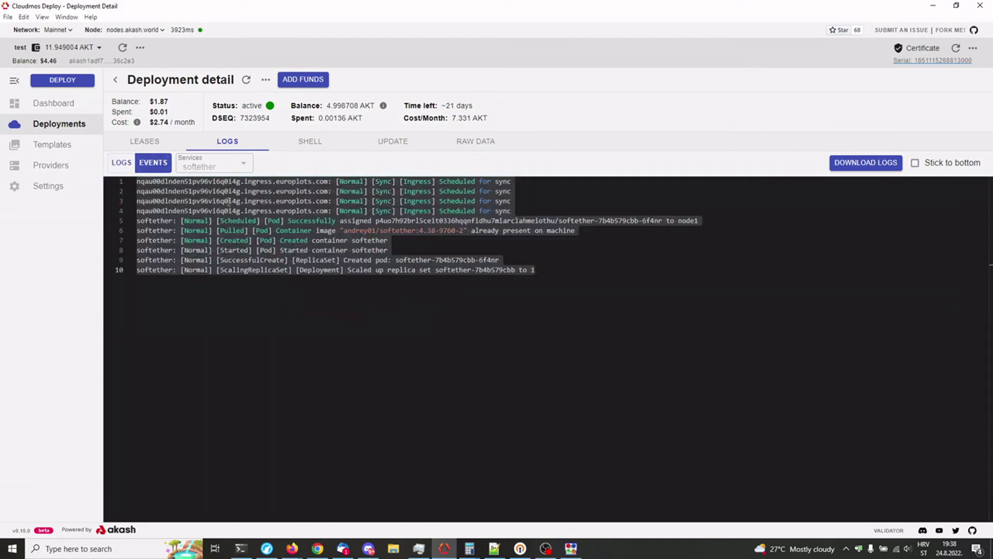
pyautogui.click(138, 141)
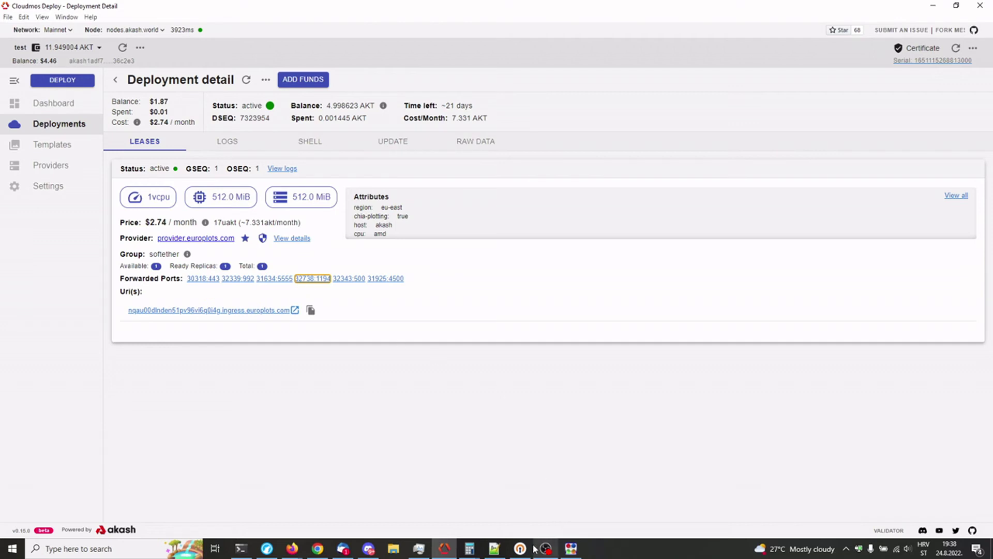
pyautogui.click(494, 548)
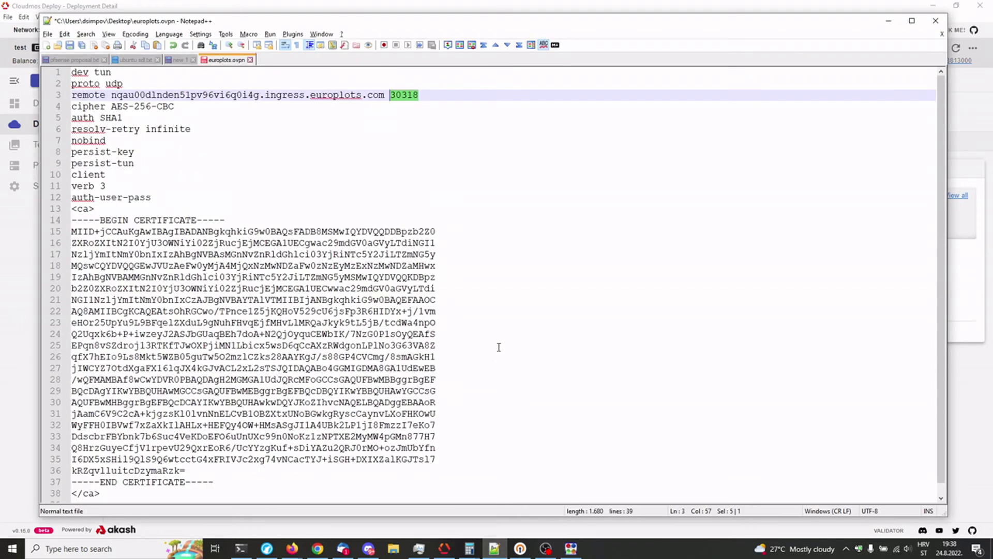
# Step: Set the remote port to 32738, save, and import europlots.ovpn into OpenVPN Connect
pyautogui.write('32738')
pyautogui.hotkey('ctrl', 's')
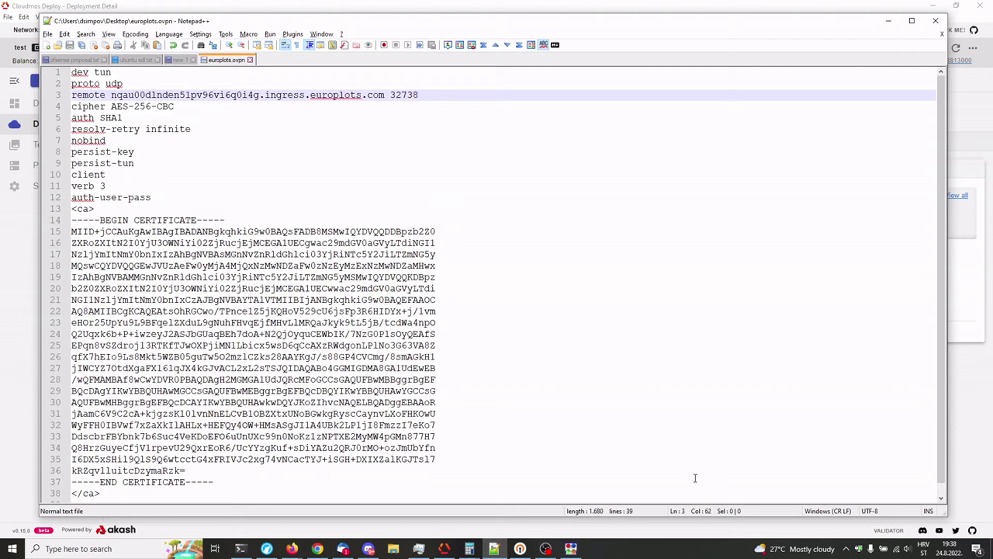
pyautogui.click(520, 549)
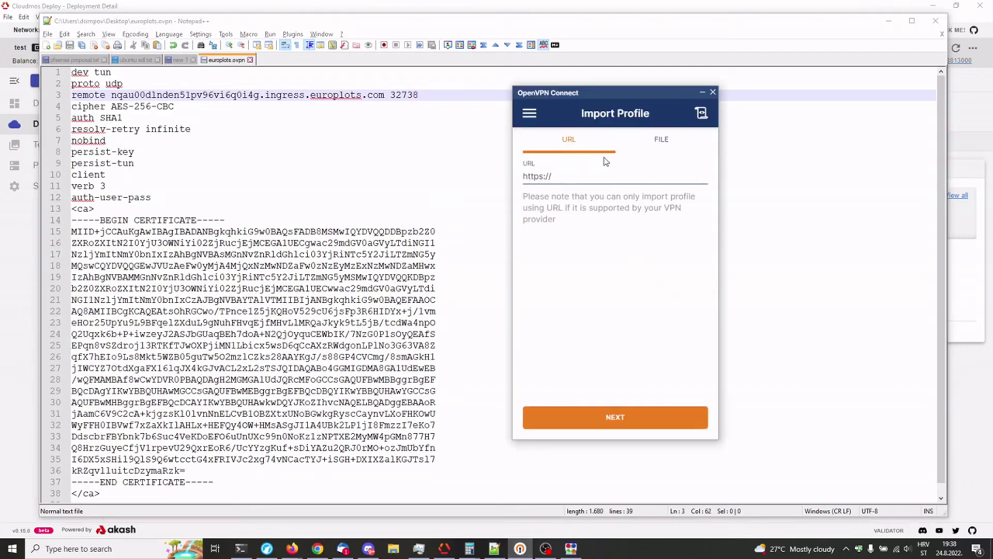
pyautogui.click(656, 139)
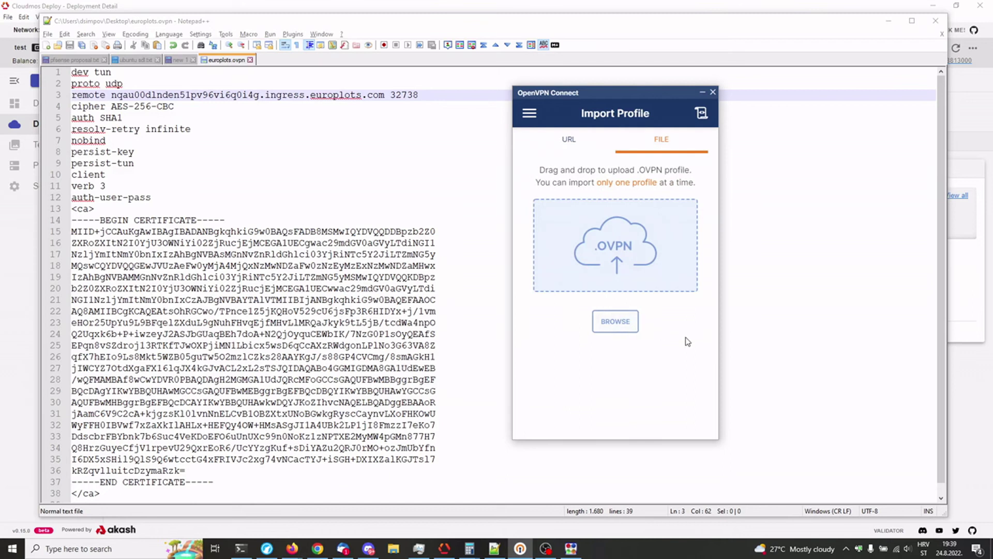
pyautogui.click(678, 247)
pyautogui.click(890, 349)
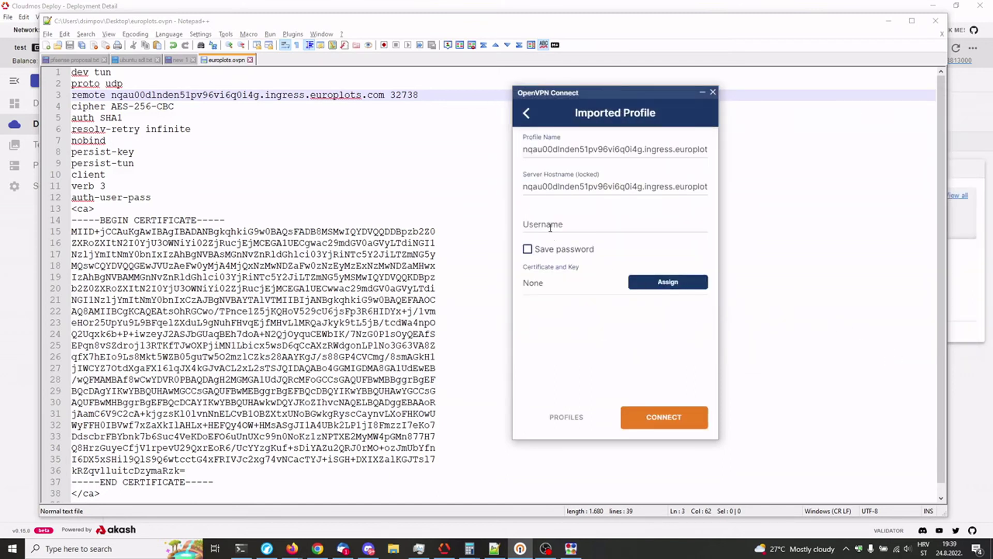
# Step: Fill in the VPN username and saved password, checked against the Cloudmos container logs
pyautogui.click(550, 227)
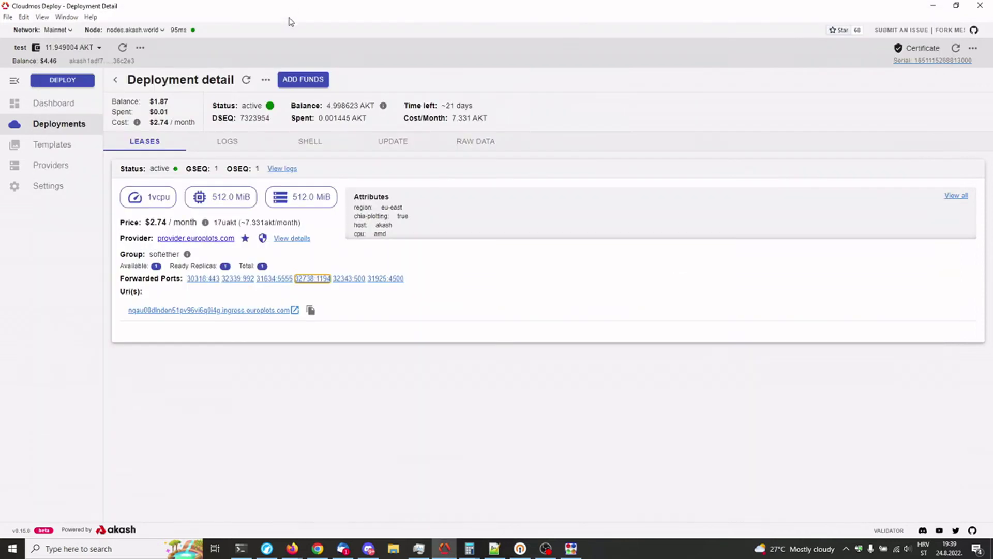
pyautogui.click(292, 9)
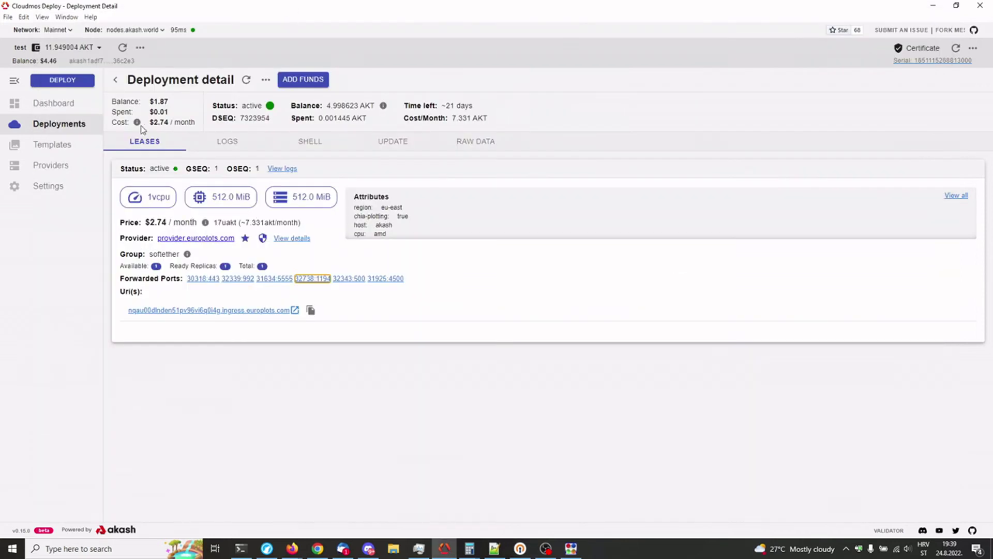
pyautogui.click(228, 145)
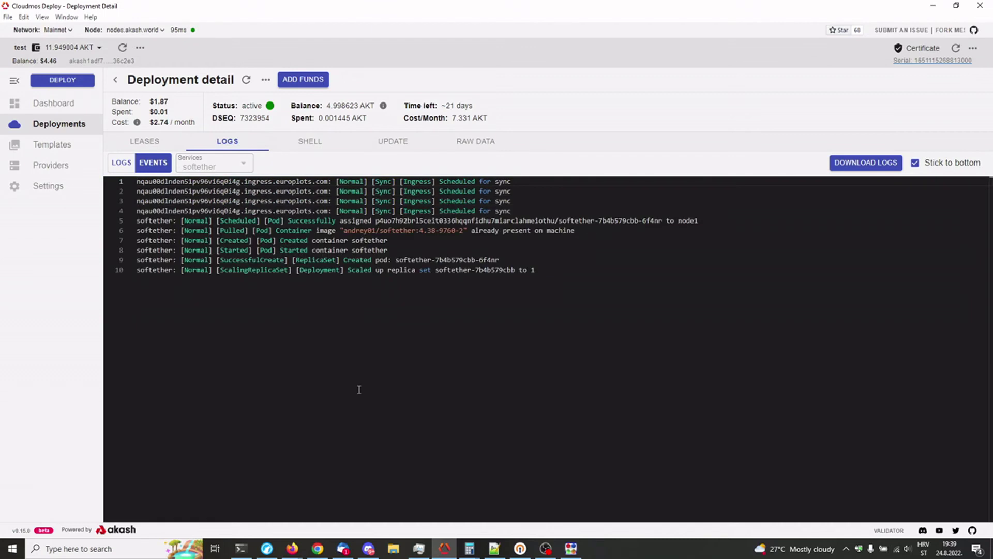
pyautogui.click(121, 162)
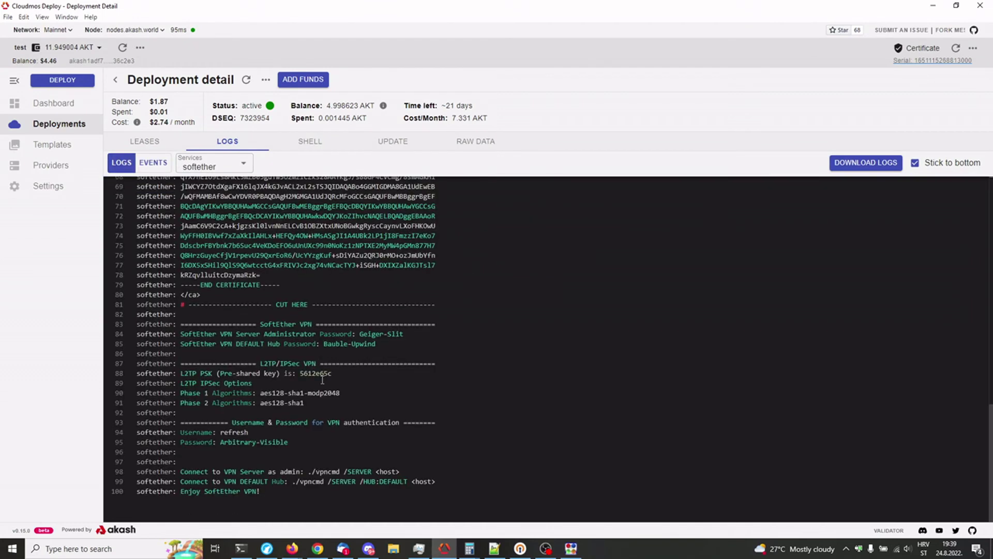
pyautogui.hotkey('alt', 'Tab')
pyautogui.click(572, 217)
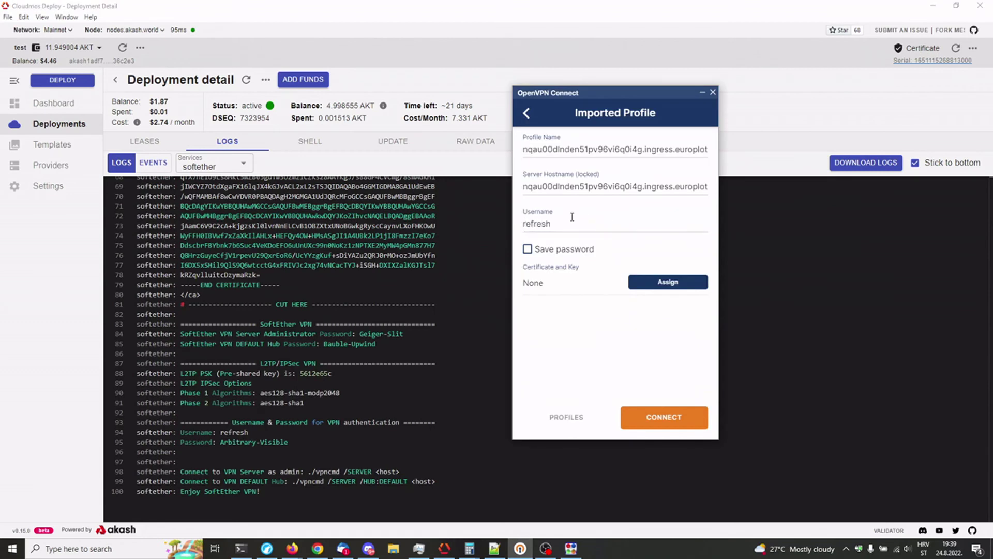
pyautogui.click(528, 249)
pyautogui.click(561, 285)
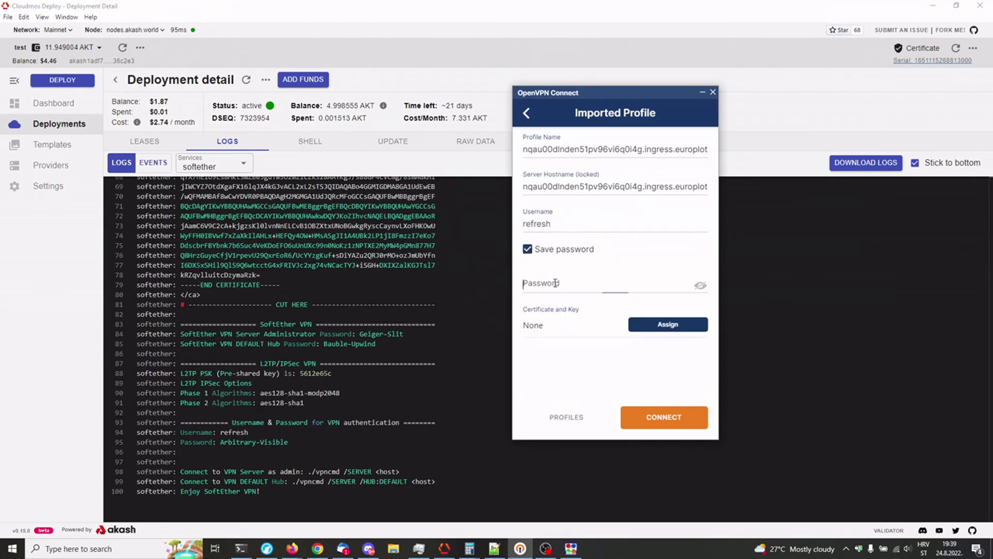
# Step: Connect without a client certificate, confirming the tunnel runs over UDPv4 on port 32738
pyautogui.click(700, 285)
pyautogui.click(701, 285)
pyautogui.click(665, 418)
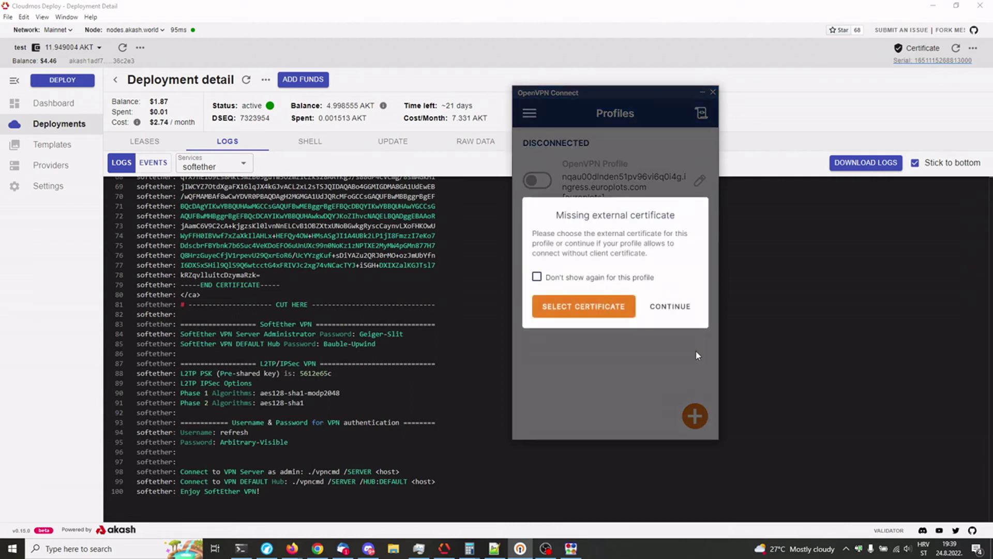
pyautogui.click(537, 277)
pyautogui.click(675, 308)
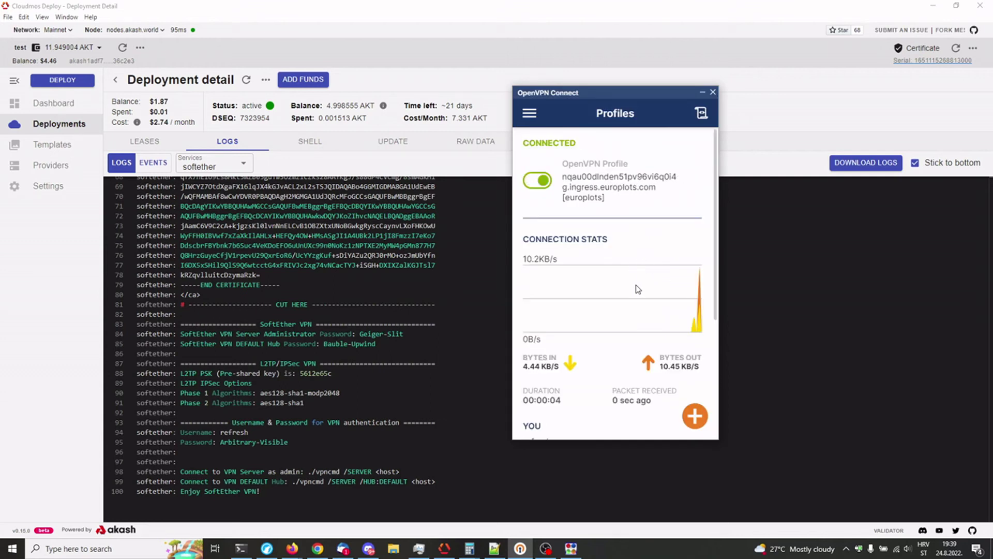
pyautogui.scroll(-4, 642, 290)
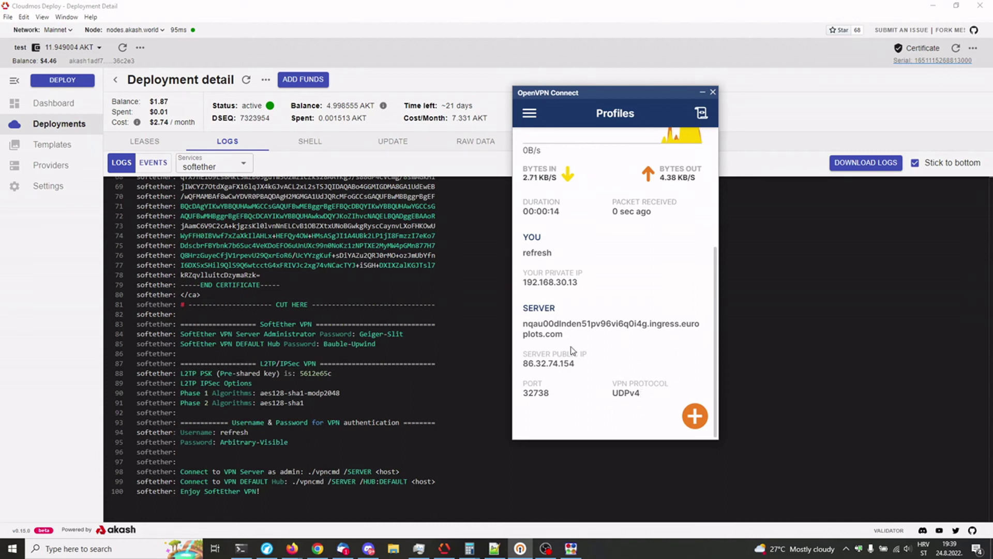
pyautogui.click(267, 550)
# Step: Load speedtest.net in a new browser tab to test the UDP VPN connection
pyautogui.click(297, 25)
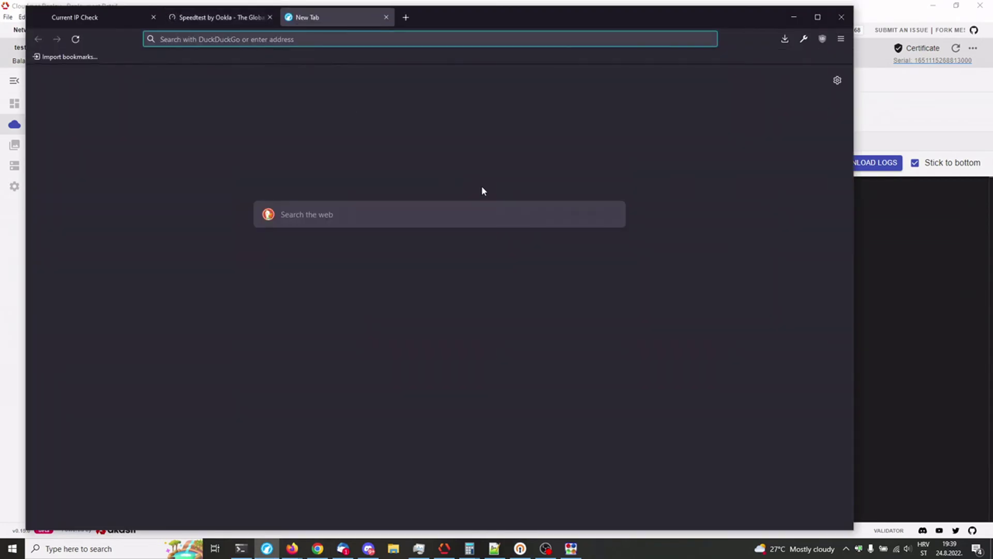
pyautogui.write('speedtest.net')
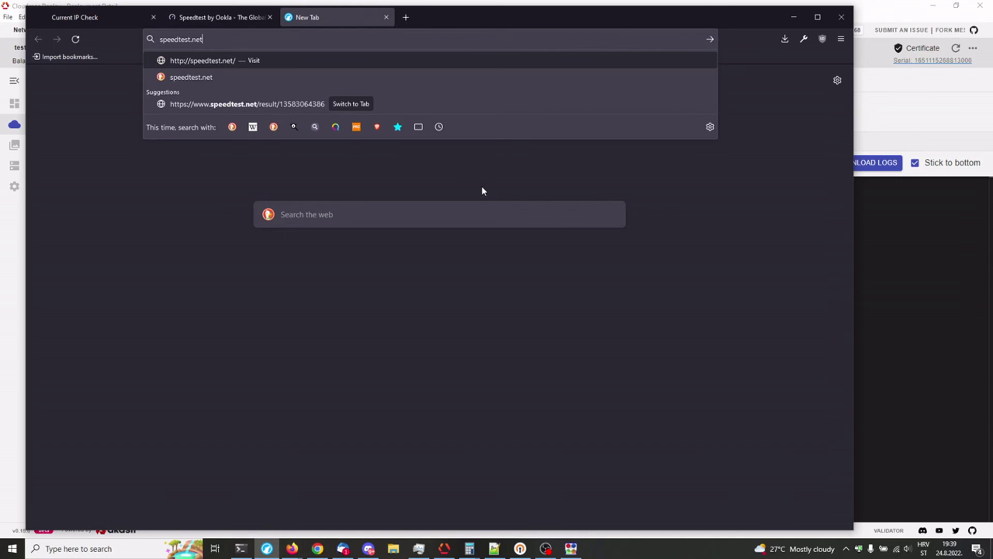
pyautogui.press('Return')
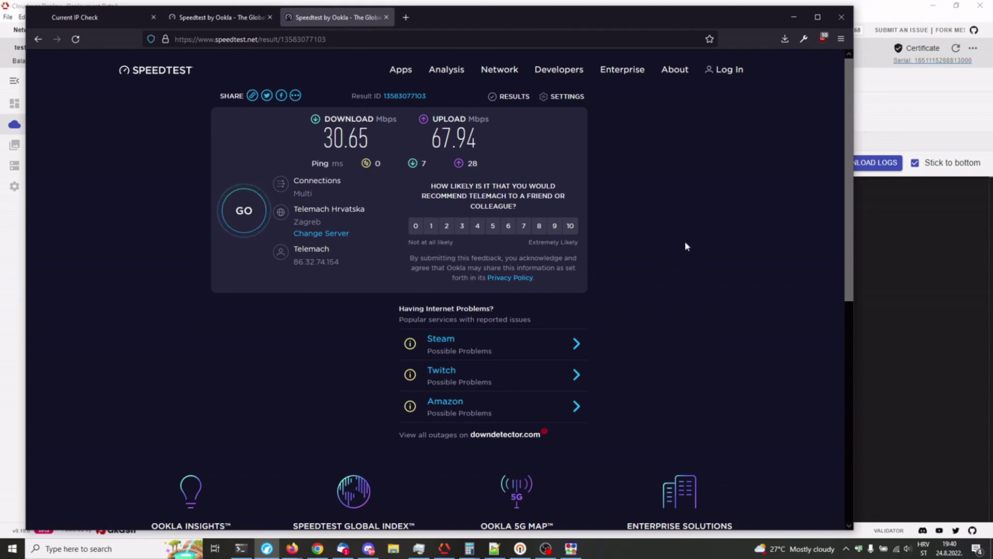
pyautogui.click(215, 21)
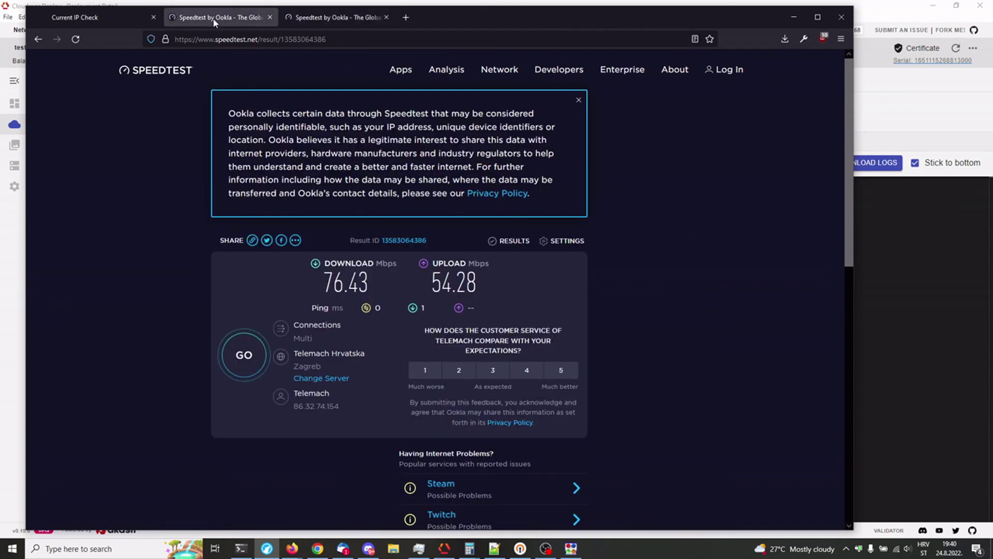
pyautogui.moveTo(480, 284); pyautogui.dragTo(321, 282)
pyautogui.click(331, 17)
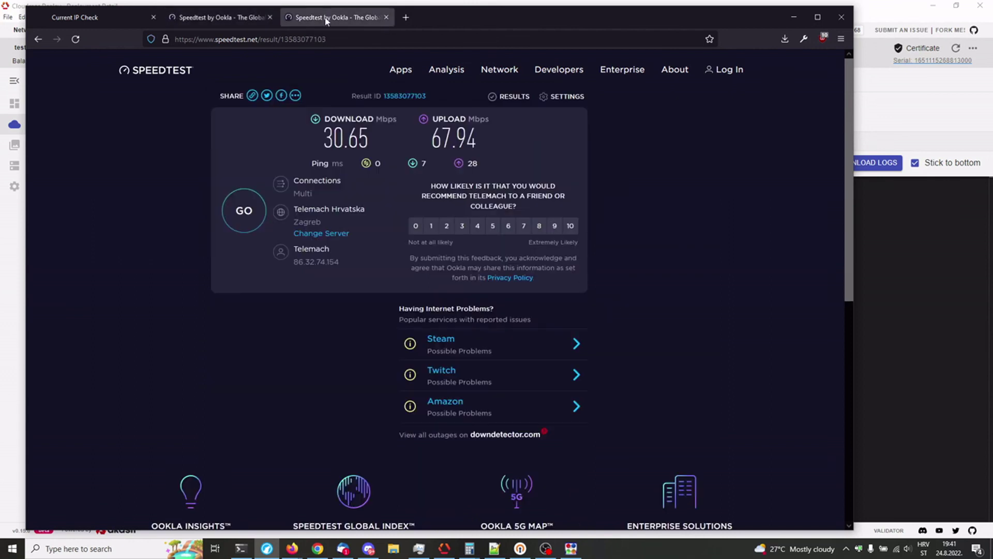
pyautogui.moveTo(324, 139); pyautogui.dragTo(476, 136)
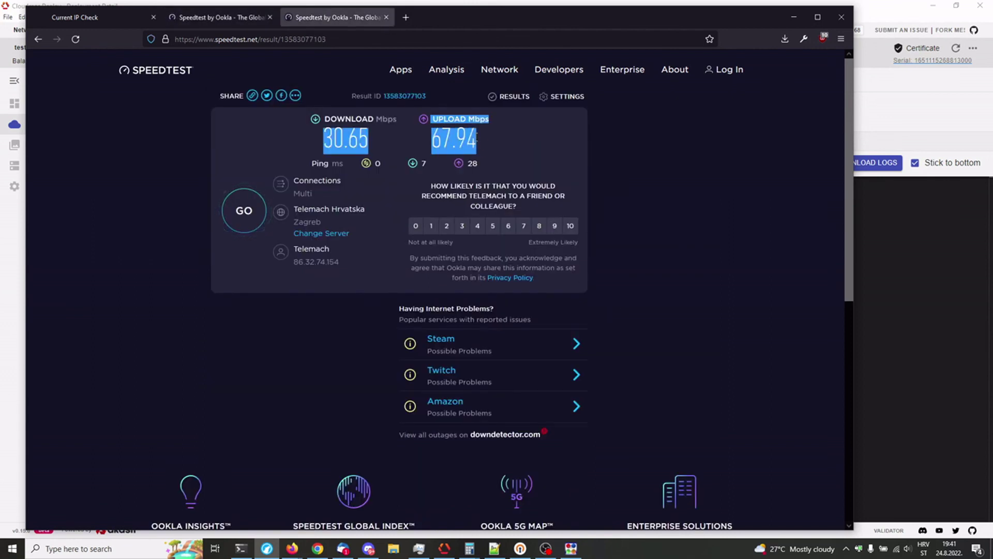
pyautogui.click(514, 145)
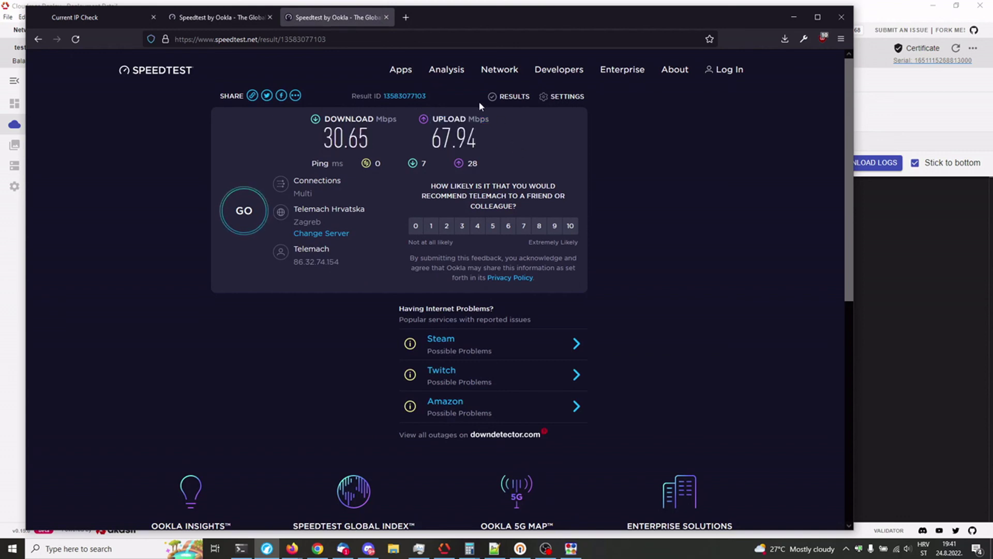
# Step: Start another Speedtest run over the VPN, measuring 29.60 Mbps download
pyautogui.click(244, 212)
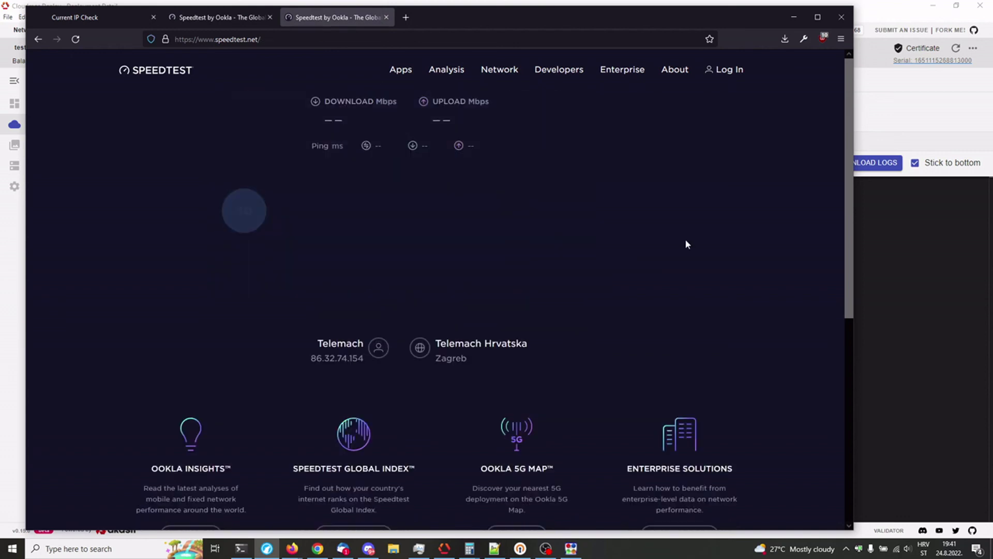